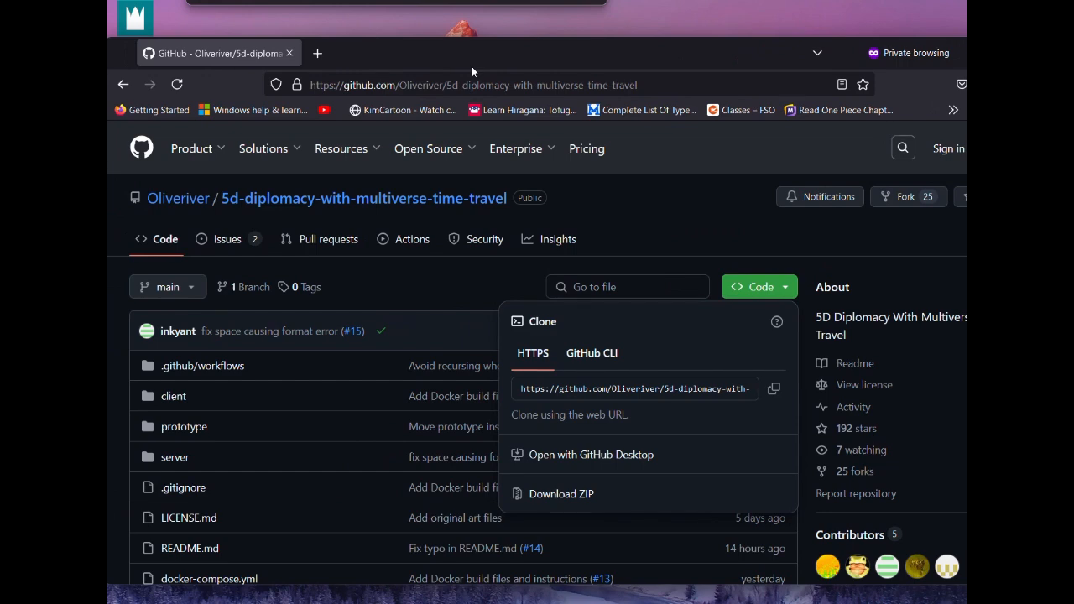
Copy the HTTPS clone URL of the 5d-diplomacy-with-multiverse-time-travel repository and minimize the browser
{"action": "left_click_drag", "start_coordinate": [472, 71], "coordinate": [437, 71]}
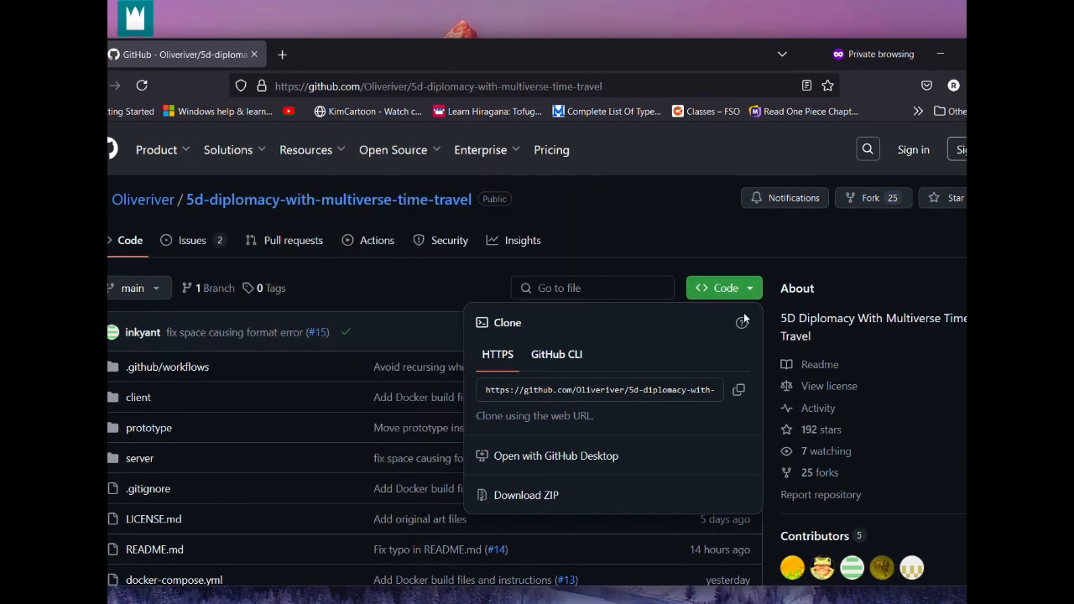
{"action": "left_click", "coordinate": [732, 397]}
{"action": "left_click", "coordinate": [939, 53]}
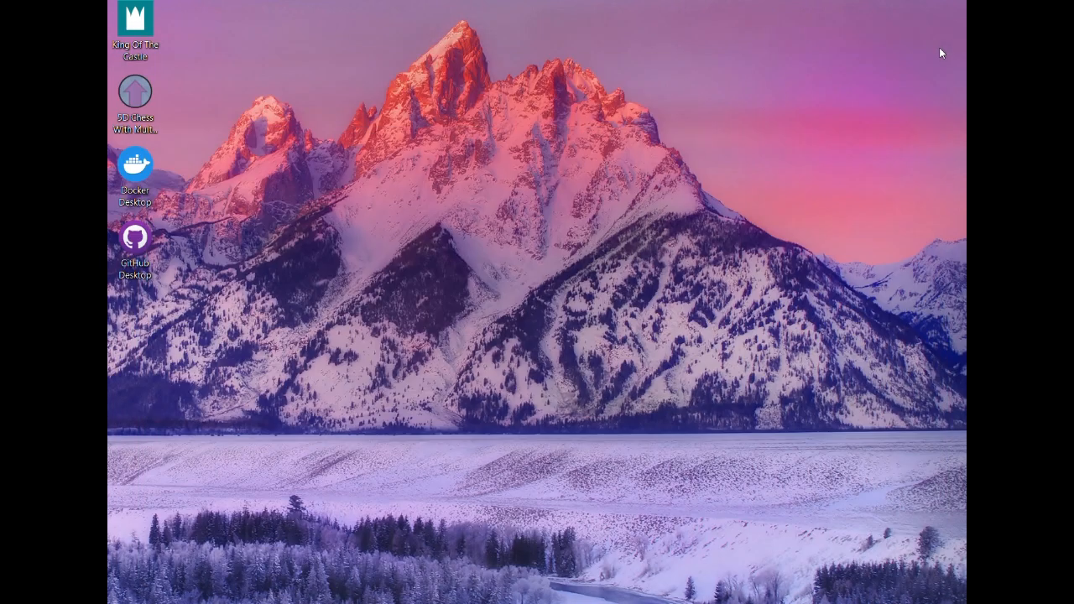
Switch to GitHub Desktop and start cloning a repository from the Internet by URL
{"action": "double_click", "coordinate": [159, 254]}
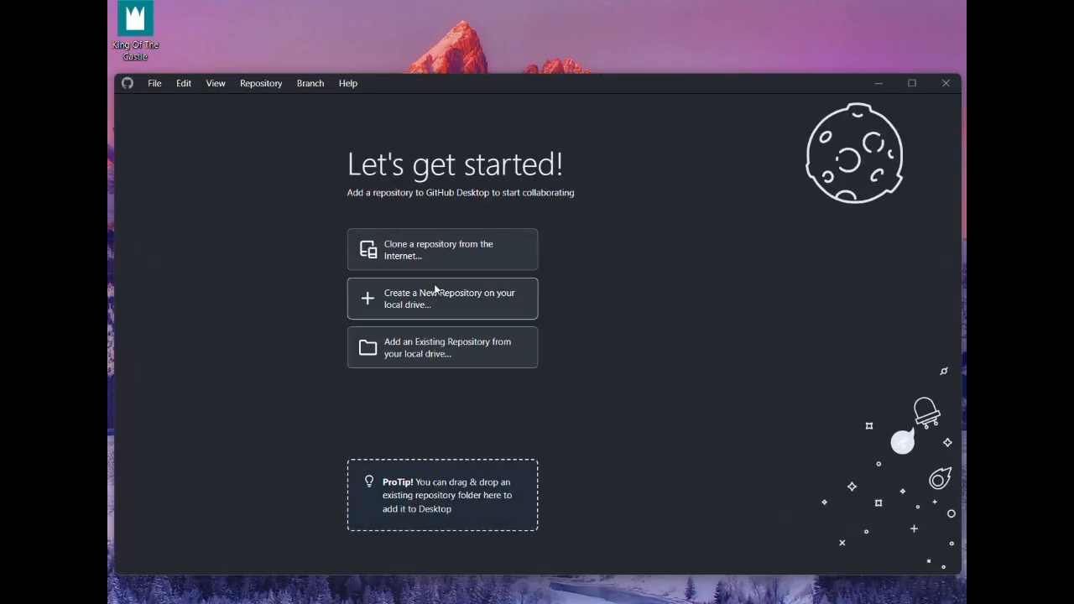
{"action": "left_click", "coordinate": [429, 259]}
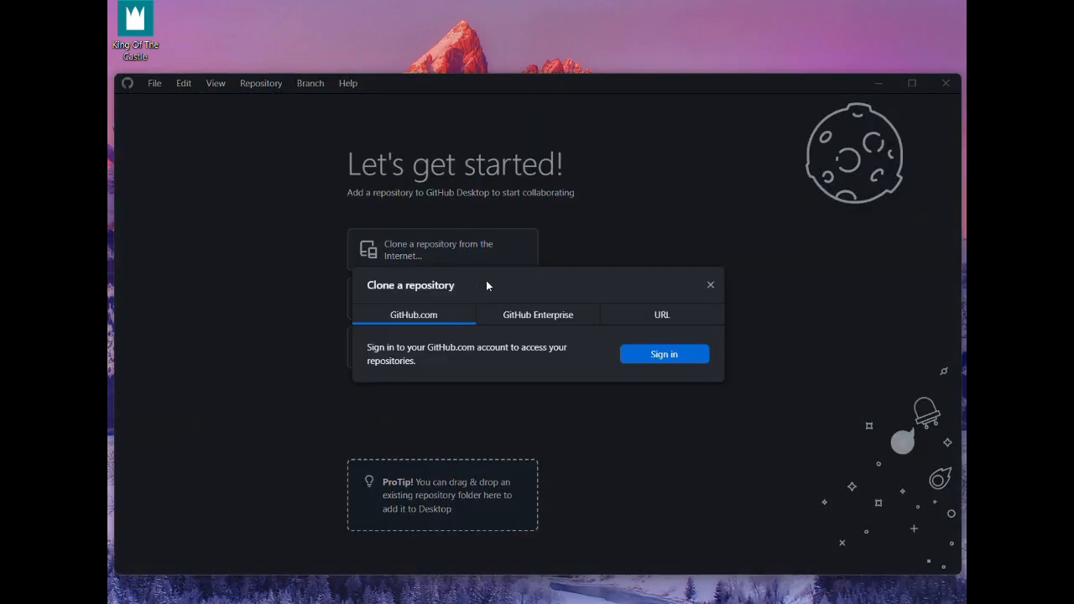
{"action": "left_click", "coordinate": [657, 316]}
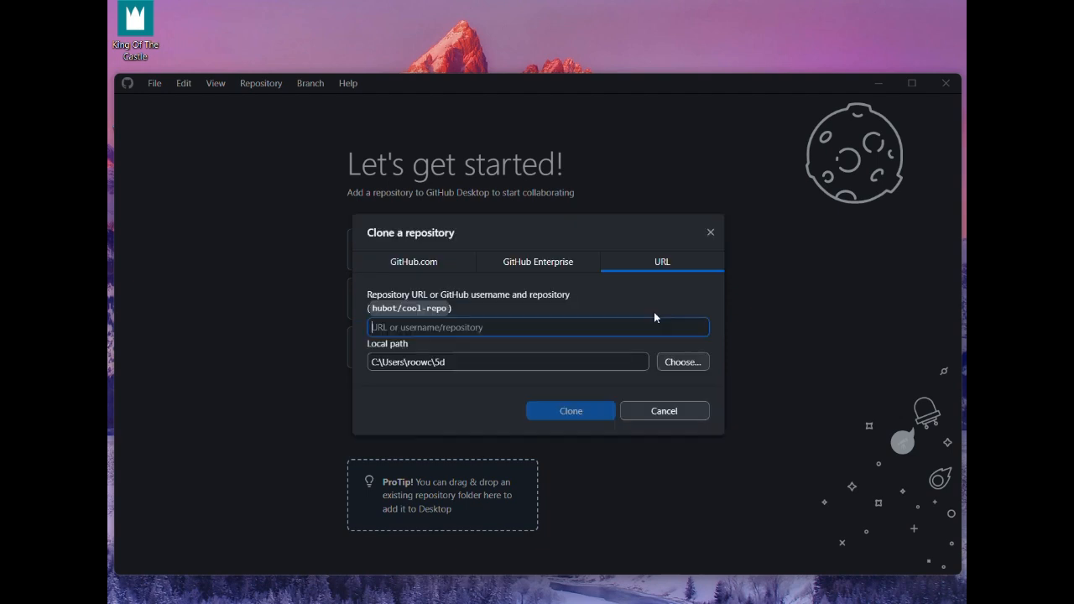
Remove the 5d subfolder from the clone's local path
{"action": "left_click", "coordinate": [565, 359]}
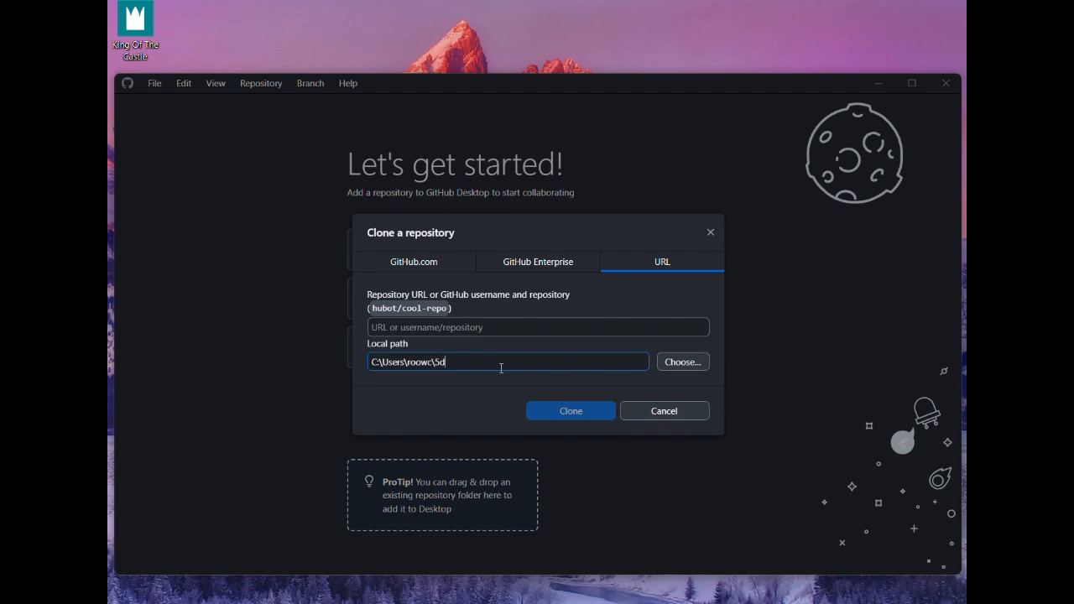
{"action": "double_click", "coordinate": [439, 363]}
{"action": "key", "text": "BackSpace"}
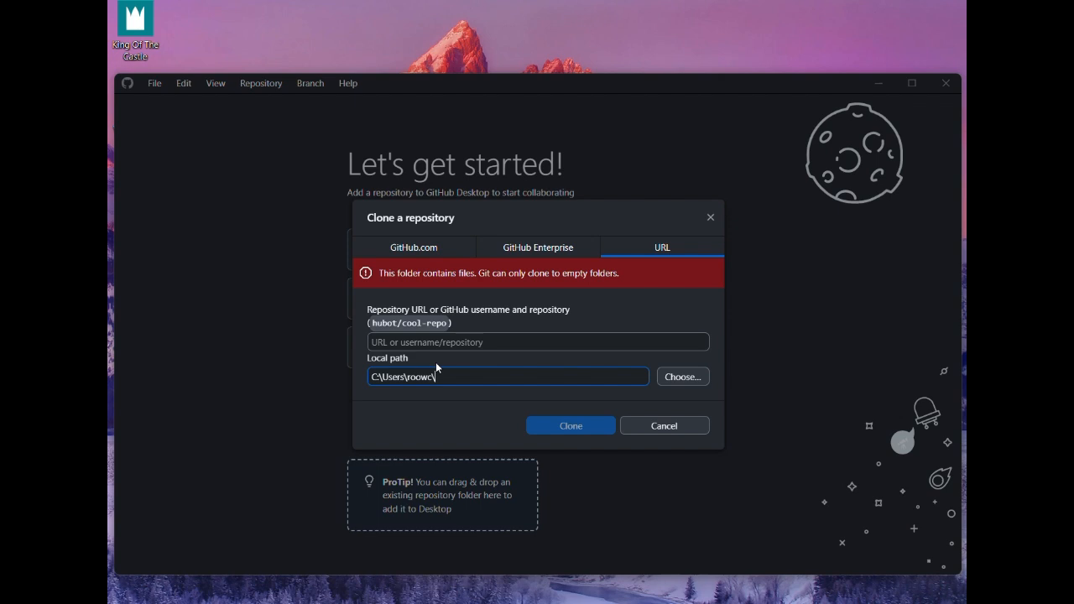
Browse for the clone's local path and open the 5d folder inside the user's home folder on Windows (C:)
{"action": "left_click", "coordinate": [693, 376]}
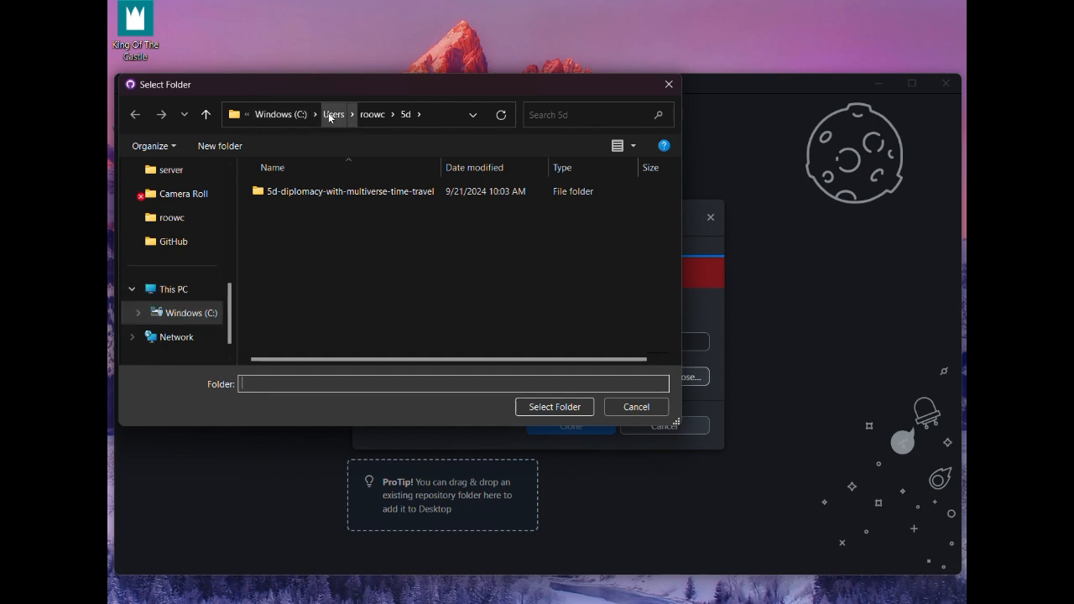
{"action": "left_click", "coordinate": [285, 114]}
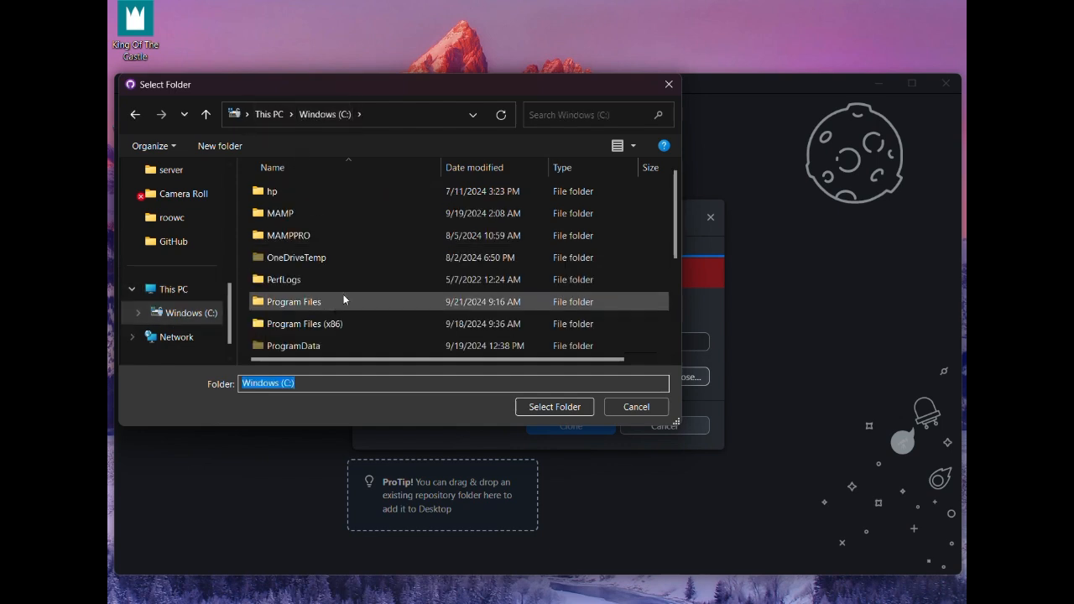
{"action": "scroll", "coordinate": [342, 310], "scroll_direction": "down", "scroll_amount": 3}
{"action": "double_click", "coordinate": [343, 309]}
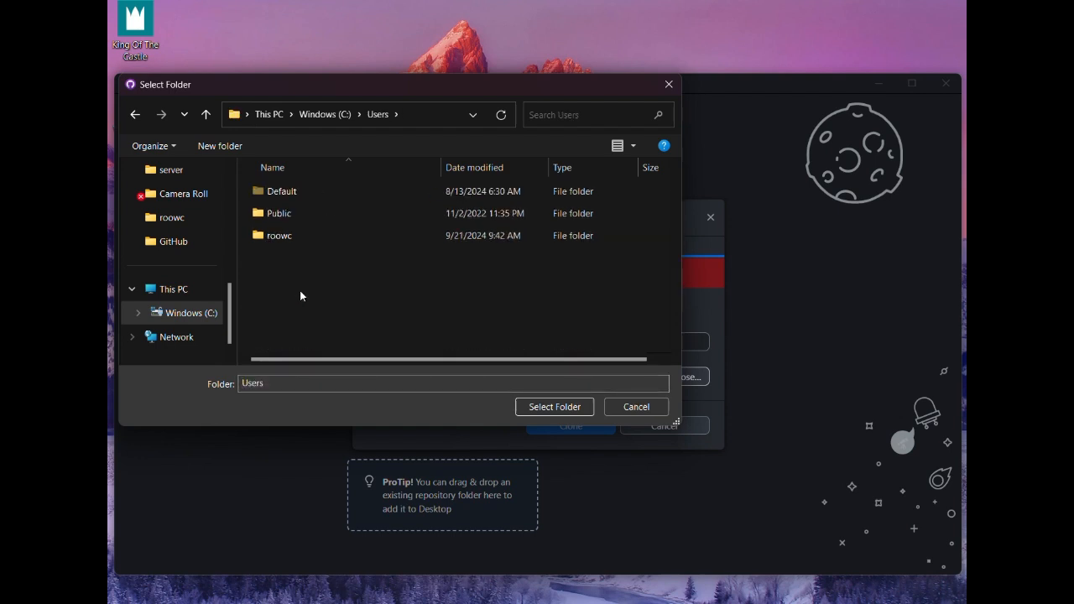
{"action": "double_click", "coordinate": [299, 234]}
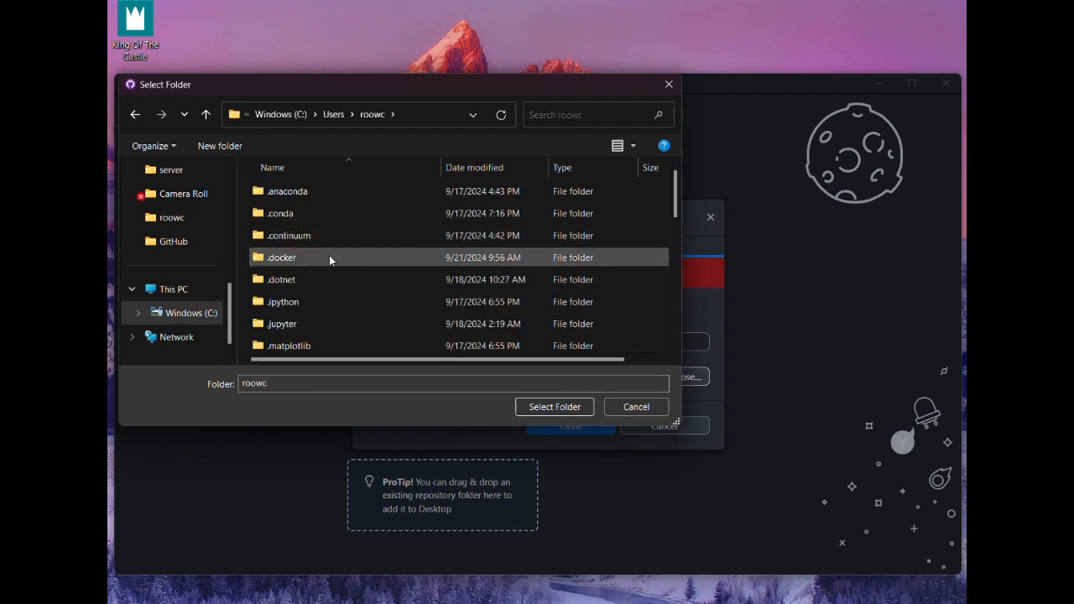
{"action": "scroll", "coordinate": [329, 252], "scroll_direction": "down", "scroll_amount": 1}
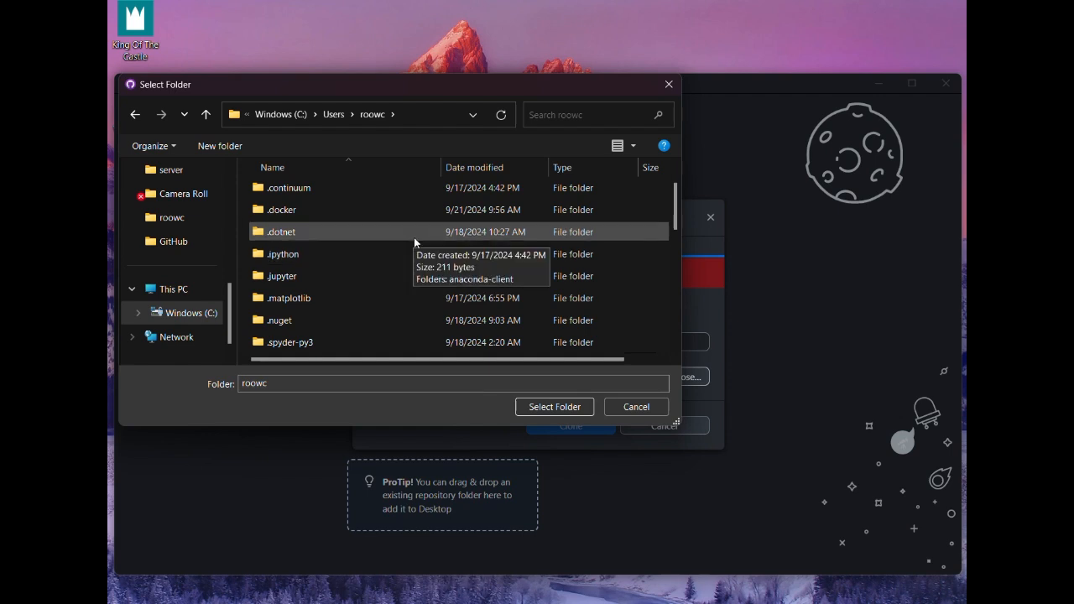
{"action": "scroll", "coordinate": [413, 238], "scroll_direction": "down", "scroll_amount": 1}
{"action": "right_click", "coordinate": [652, 250]}
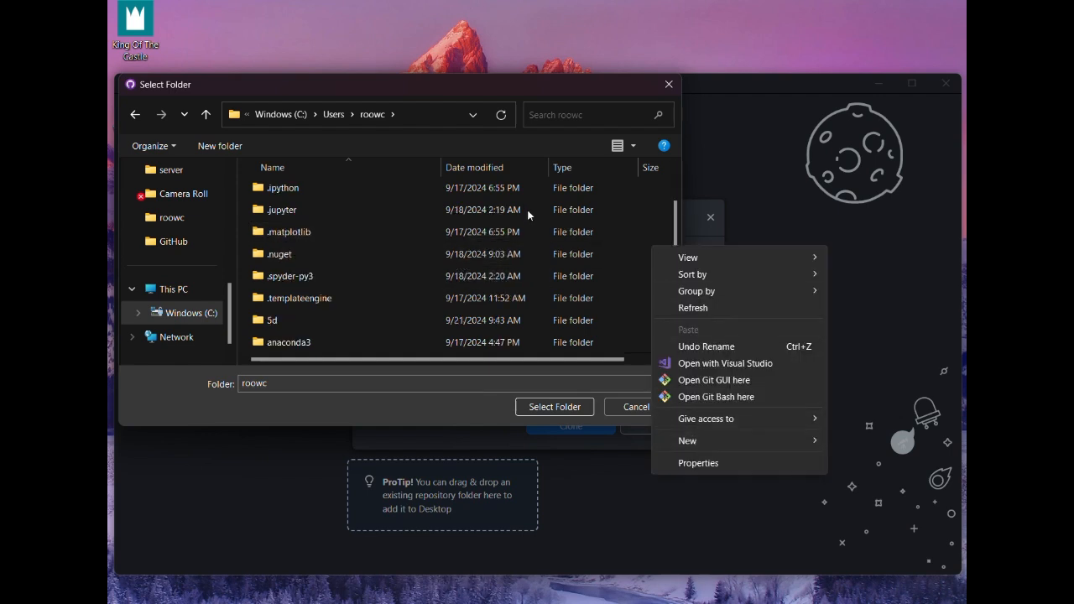
{"action": "left_click", "coordinate": [489, 134]}
{"action": "scroll", "coordinate": [428, 320], "scroll_direction": "down", "scroll_amount": 1}
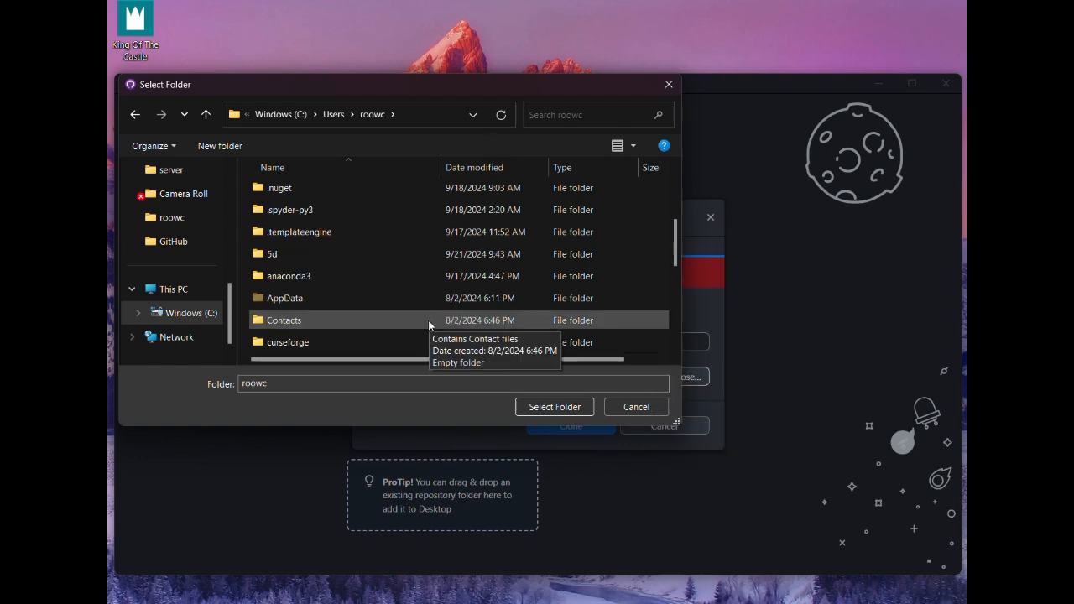
{"action": "double_click", "coordinate": [321, 252]}
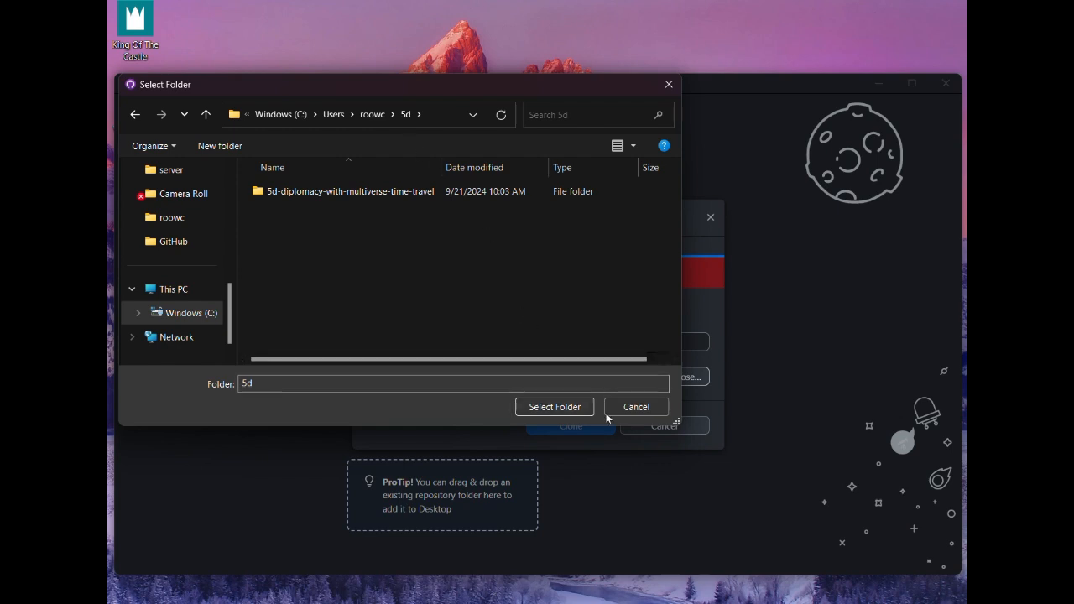
Delete the existing 5d-diplomacy-with-multiverse-time-travel folder inside the 5d folder
{"action": "left_click", "coordinate": [421, 196]}
{"action": "right_click", "coordinate": [420, 196]}
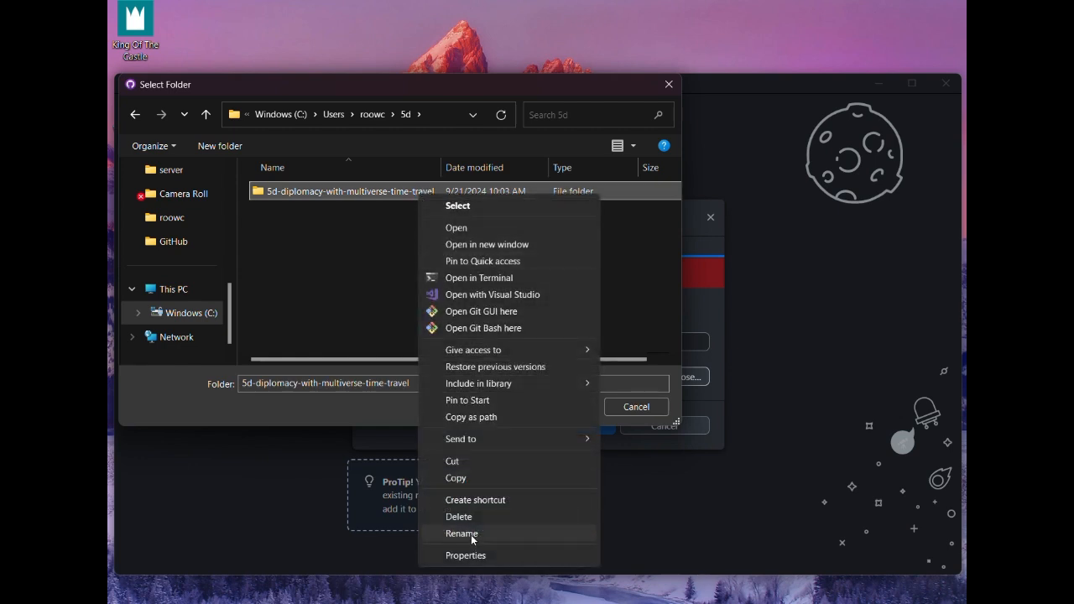
{"action": "left_click", "coordinate": [472, 518]}
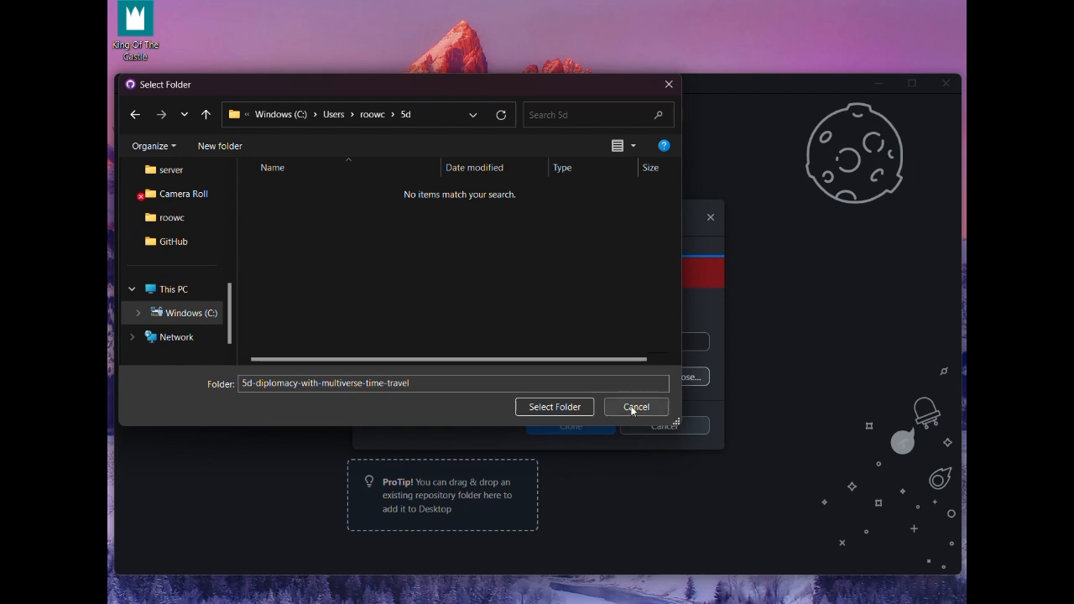
Go back to the user's home folder and choose its 5d folder as the clone's local path
{"action": "left_click", "coordinate": [376, 115]}
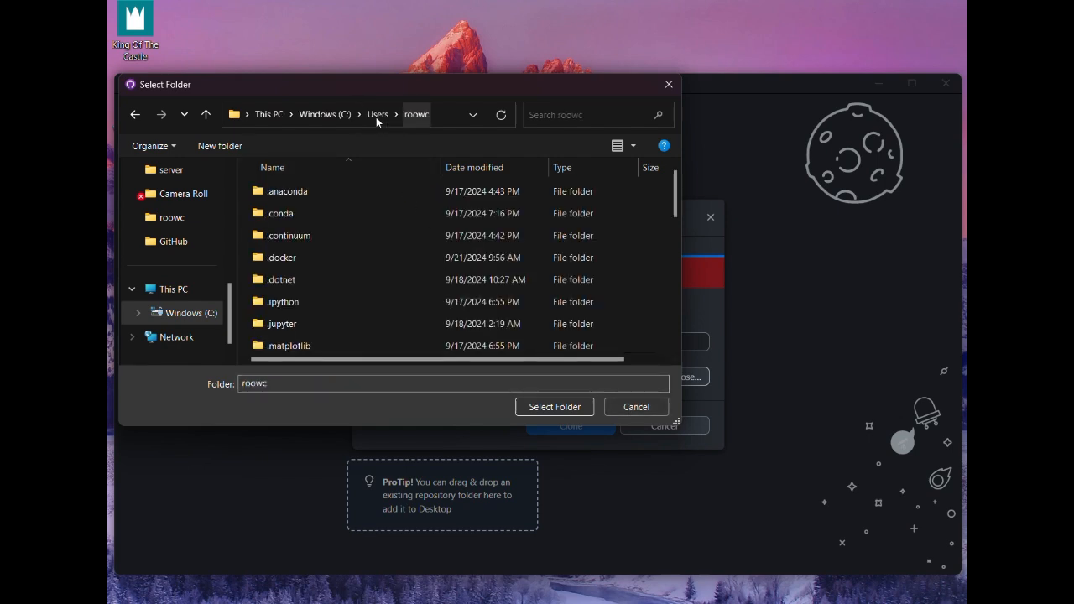
{"action": "scroll", "coordinate": [379, 300], "scroll_direction": "down", "scroll_amount": 2}
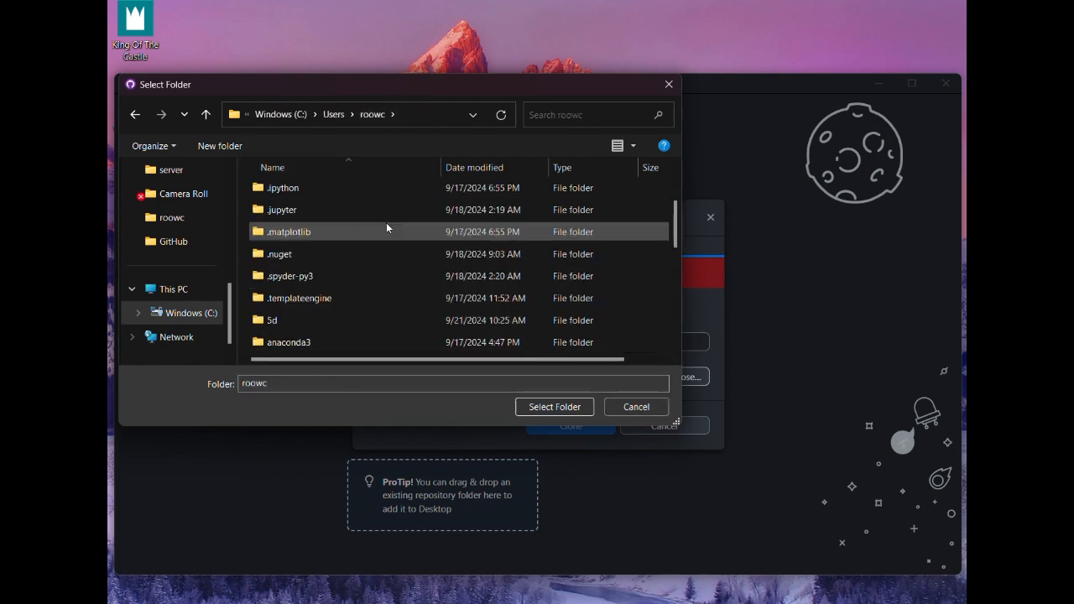
{"action": "left_click", "coordinate": [358, 320]}
{"action": "left_click", "coordinate": [574, 411]}
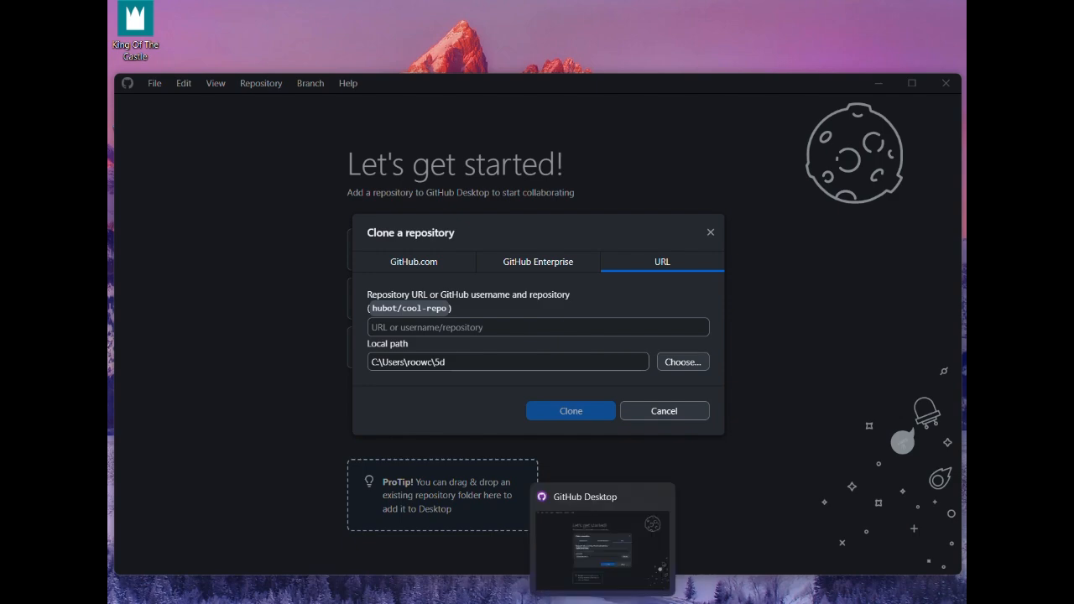
Paste the copied 5d-diplomacy-with-multiverse-time-travel URL as the repository URL and clone the repository
{"action": "left_click", "coordinate": [603, 603]}
{"action": "left_click", "coordinate": [603, 603]}
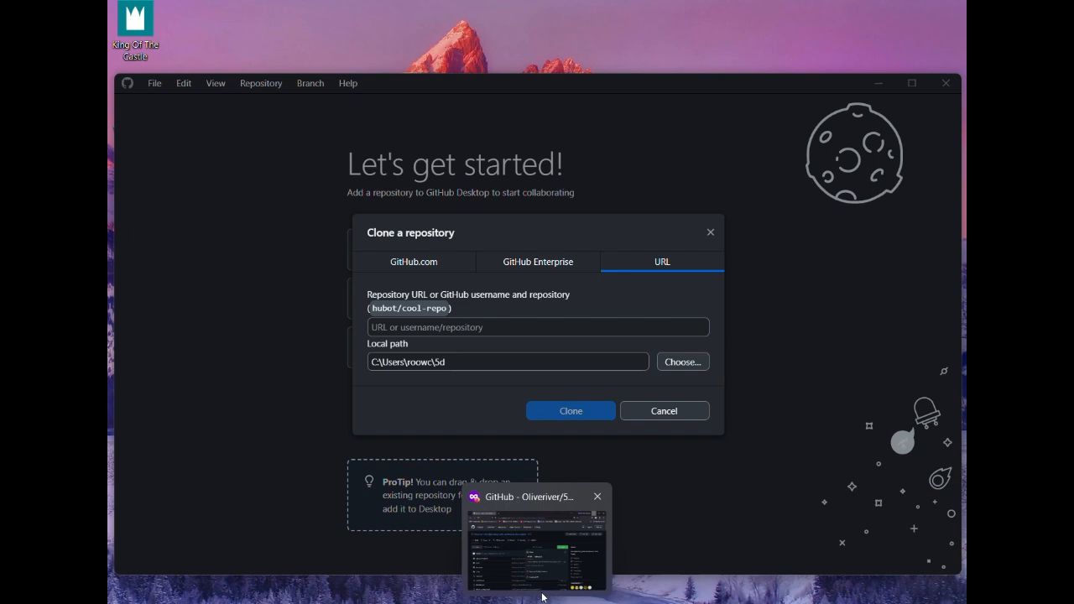
{"action": "right_click", "coordinate": [471, 328]}
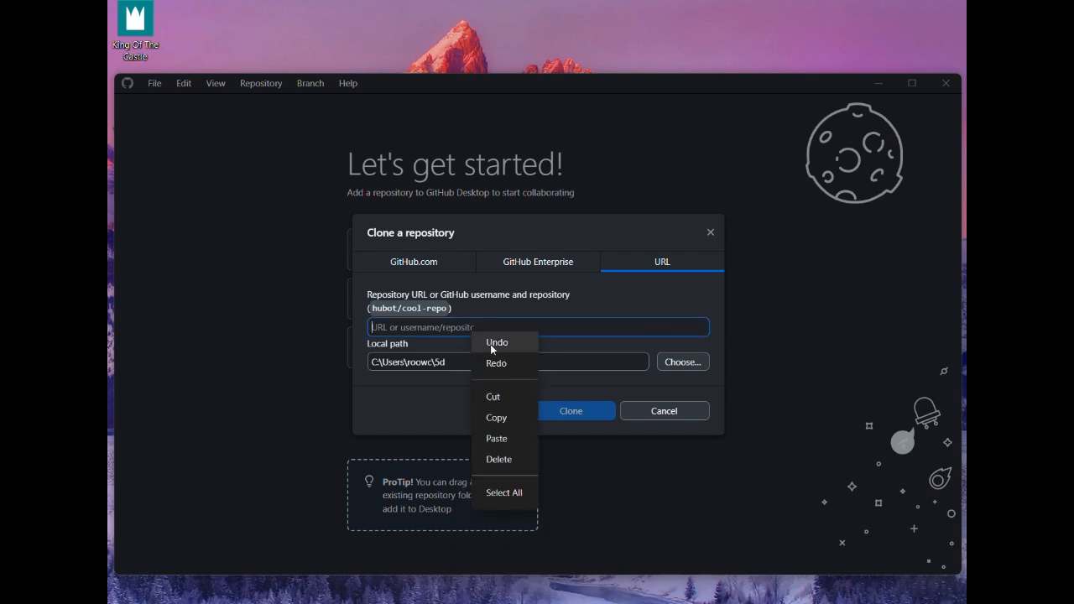
{"action": "left_click", "coordinate": [513, 438]}
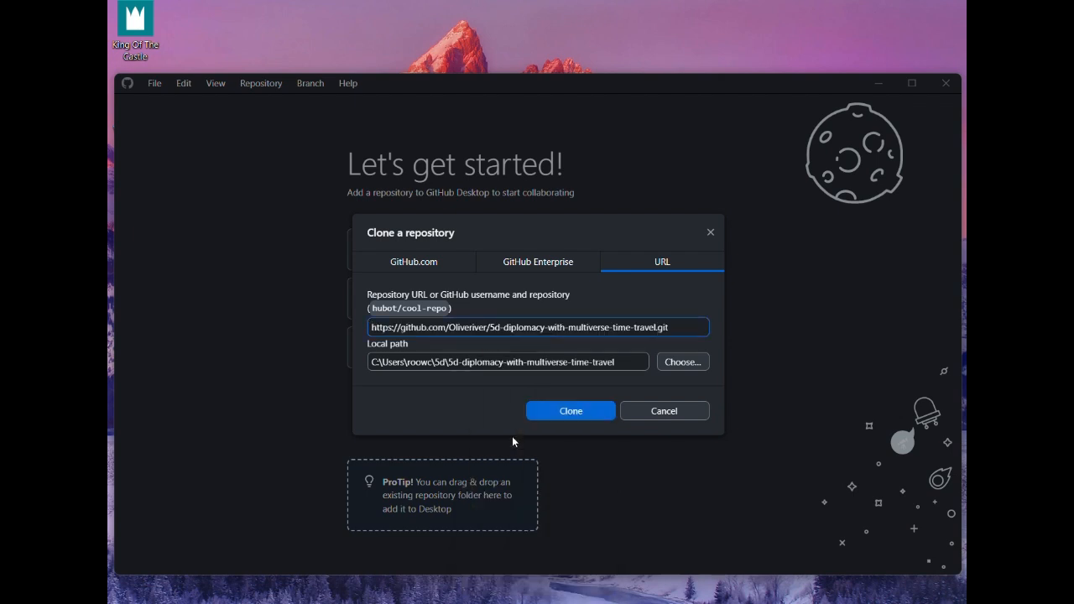
{"action": "left_click", "coordinate": [572, 411]}
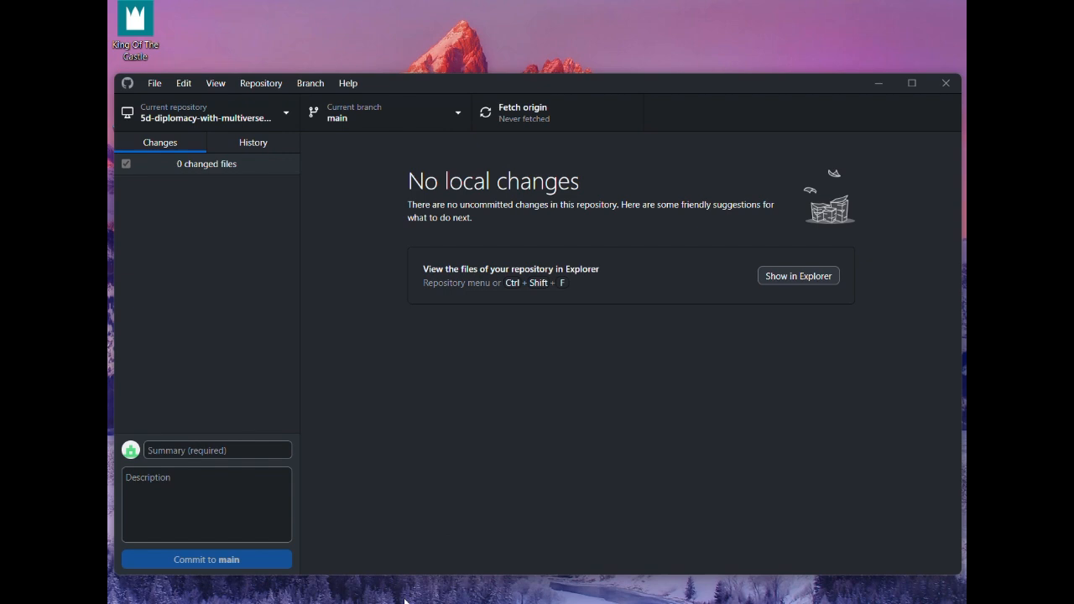
Show the cloned 5d-diplomacy-with-multiverse-time-travel folder in File Explorer and bring its README.md fully into view in a text editor
{"action": "key", "text": "ctrl+shift+f"}
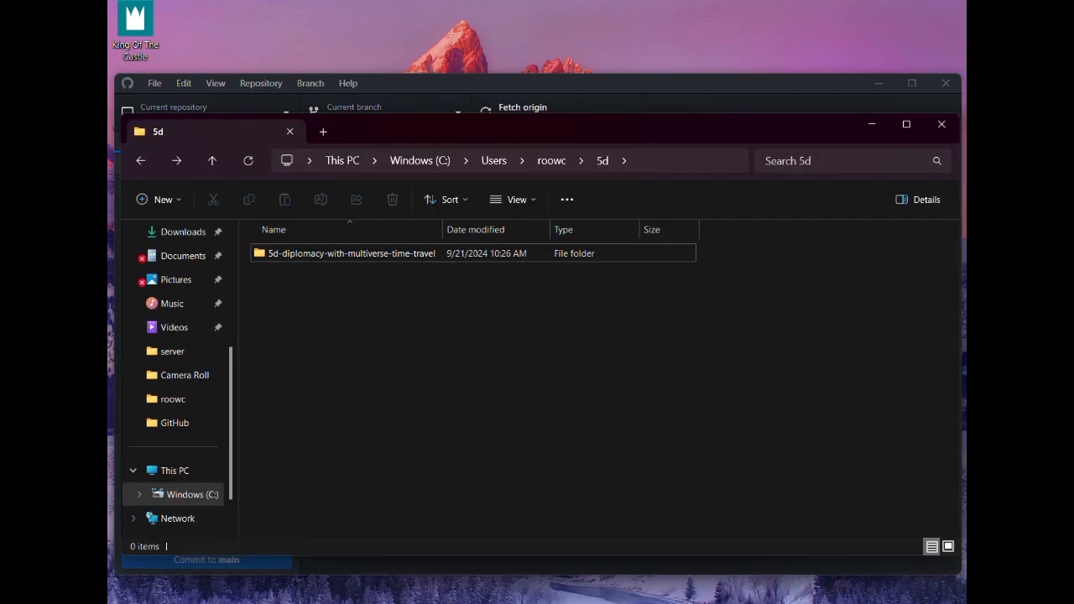
{"action": "double_click", "coordinate": [386, 254]}
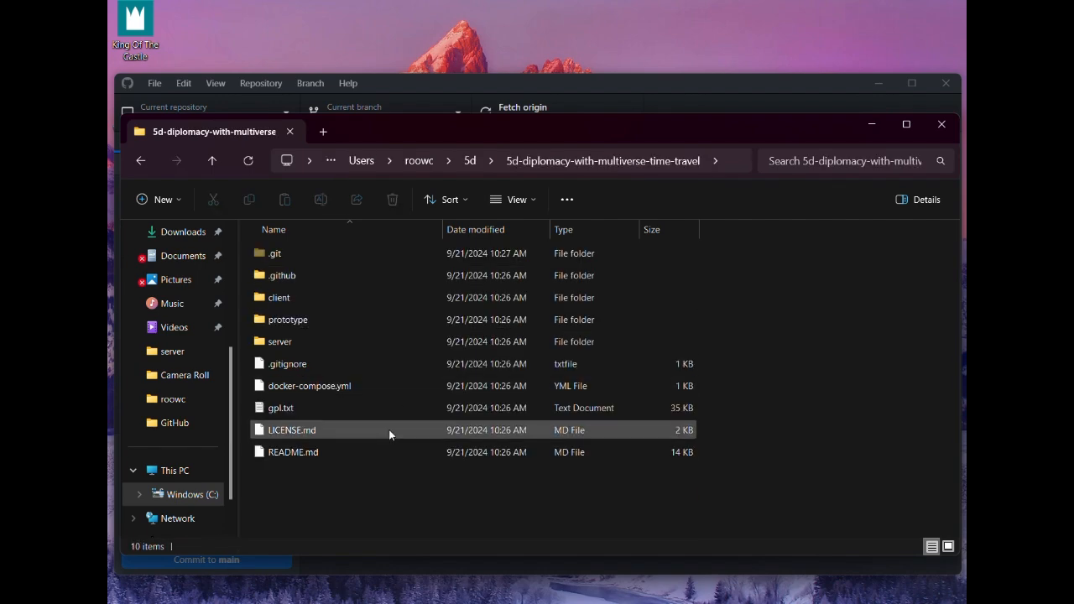
{"action": "left_click", "coordinate": [873, 126]}
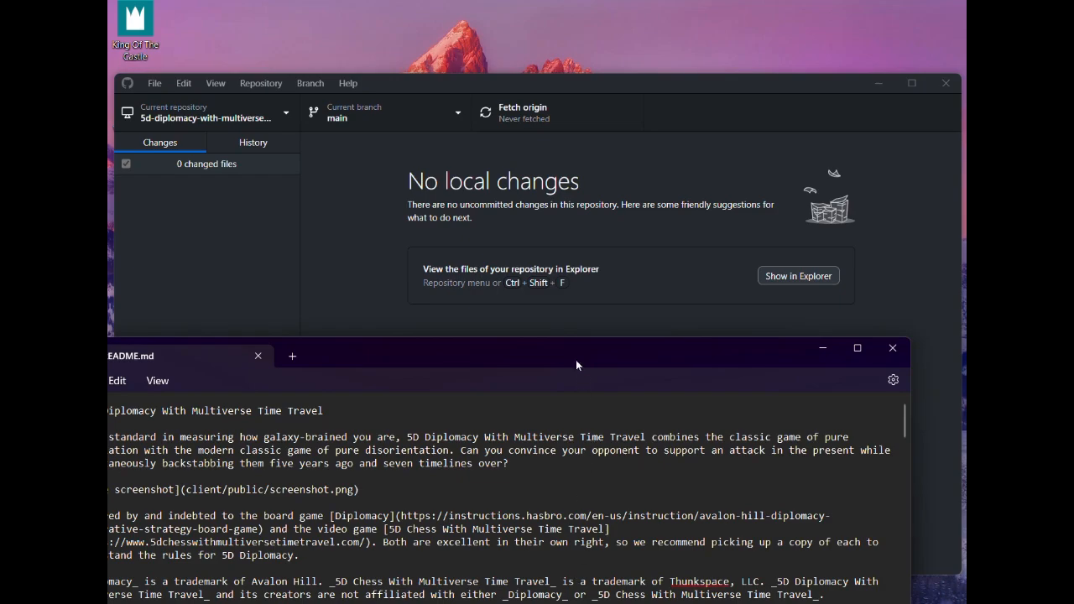
{"action": "left_click_drag", "start_coordinate": [573, 343], "coordinate": [675, 138]}
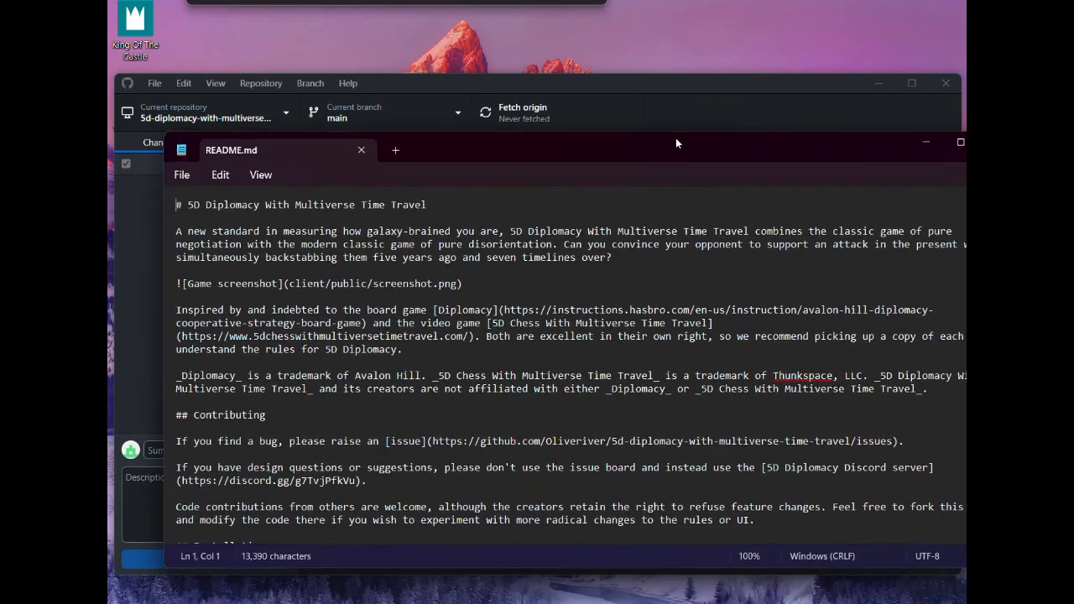
Look through README.md for the Contributing, Manual Installation and Installation via Docker instructions
{"action": "scroll", "coordinate": [531, 387], "scroll_direction": "down", "scroll_amount": 3}
{"action": "scroll", "coordinate": [531, 386], "scroll_direction": "down", "scroll_amount": 15}
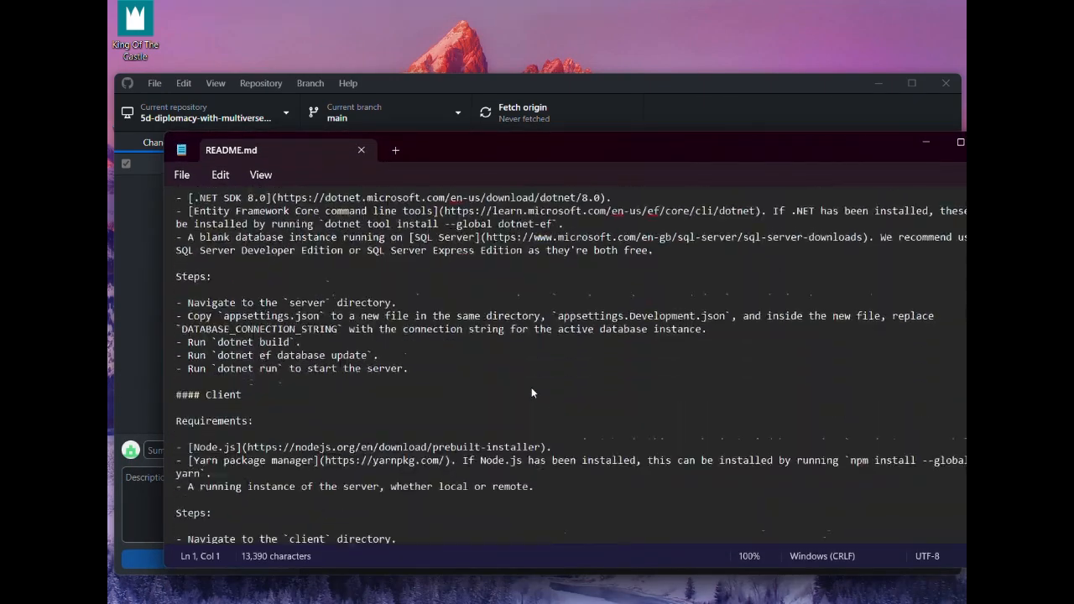
{"action": "scroll", "coordinate": [531, 387], "scroll_direction": "down", "scroll_amount": 11}
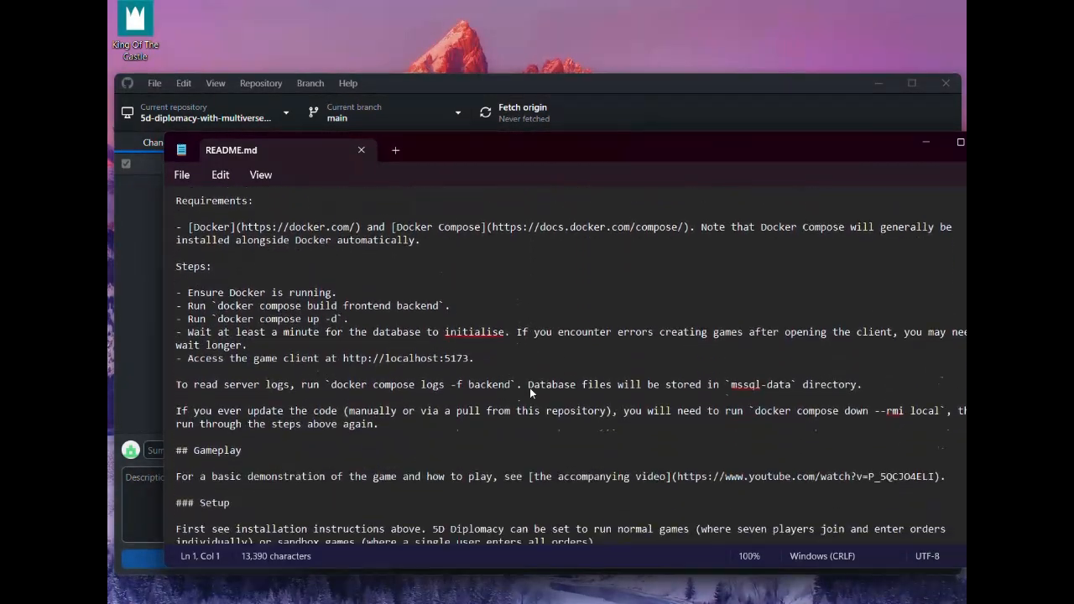
{"action": "scroll", "coordinate": [529, 391], "scroll_direction": "up", "scroll_amount": 17}
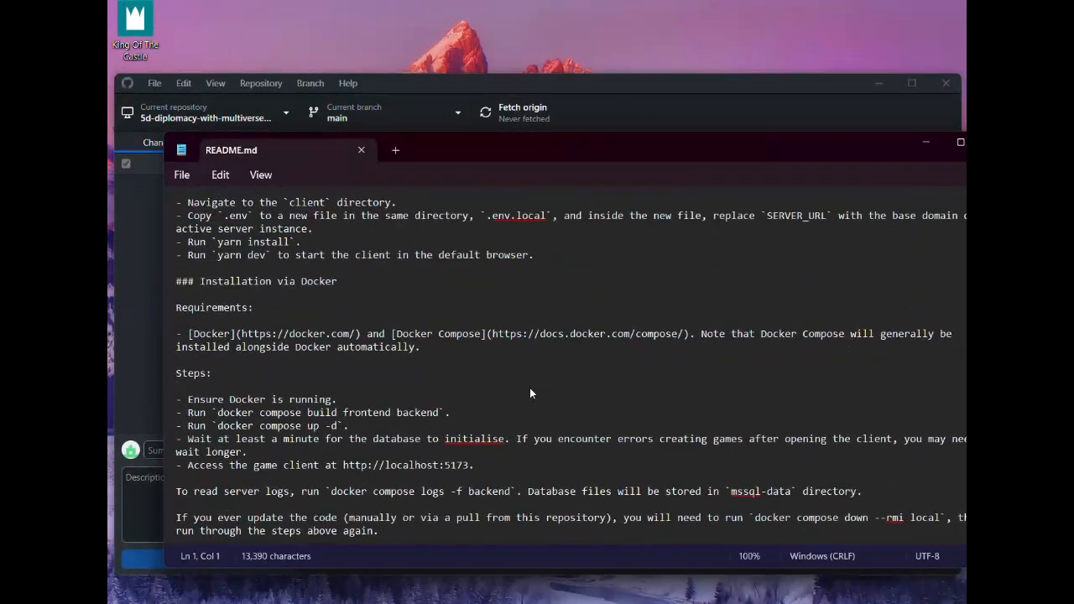
{"action": "scroll", "coordinate": [529, 392], "scroll_direction": "up", "scroll_amount": 2}
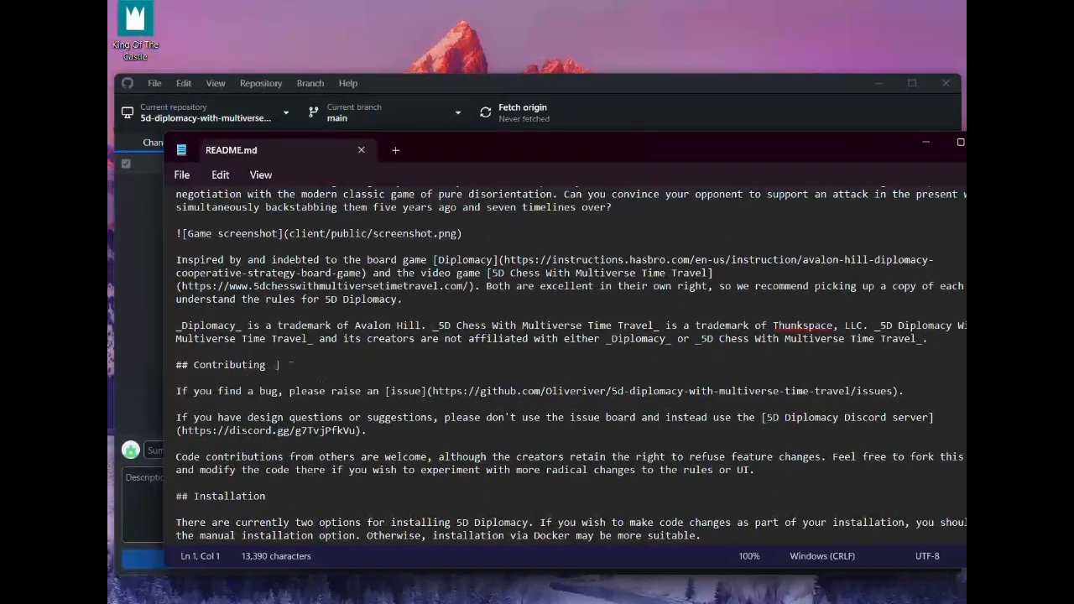
{"action": "left_click_drag", "start_coordinate": [266, 366], "coordinate": [193, 368]}
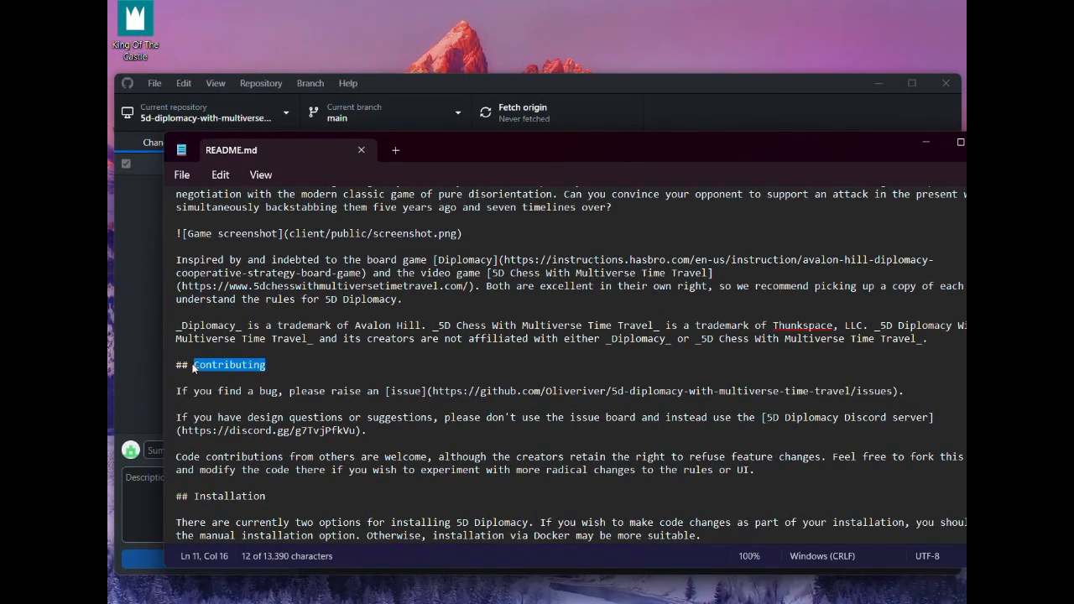
{"action": "left_click", "coordinate": [224, 365]}
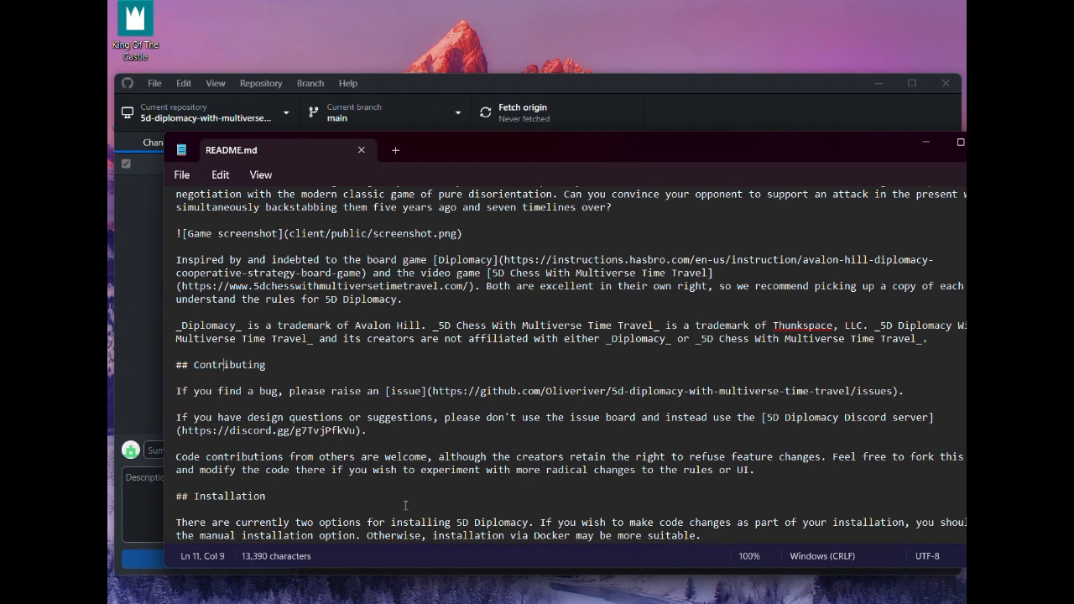
{"action": "key", "text": "BackSpace"}
{"action": "type", "text": "r"}
{"action": "scroll", "coordinate": [404, 504], "scroll_direction": "down", "scroll_amount": 4}
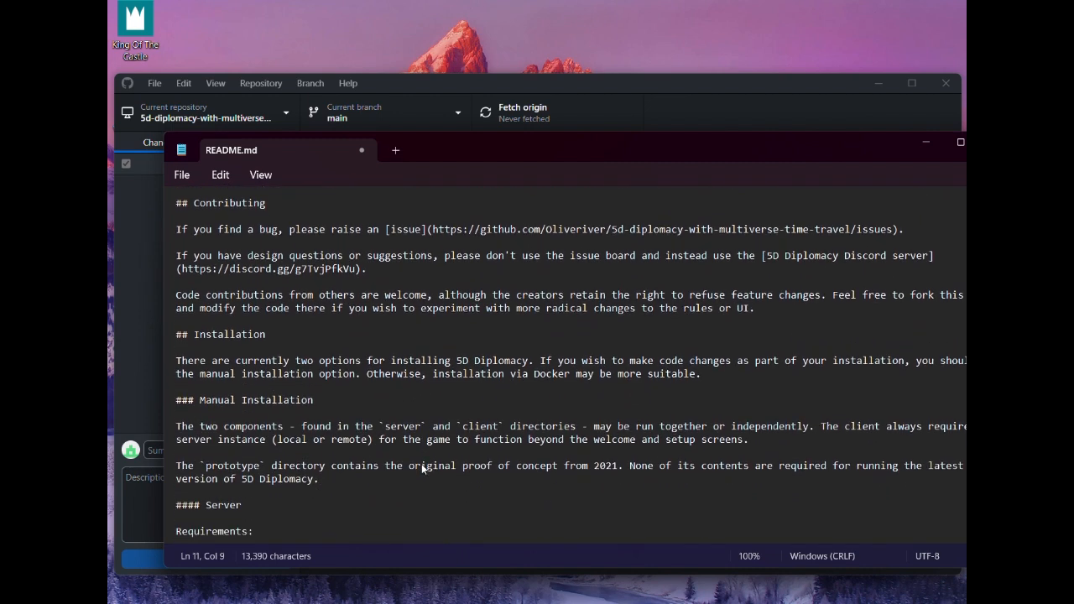
Read through README.md's manual Server and Client instructions and the Docker installation steps as far as Gameplay and Setup
{"action": "scroll", "coordinate": [422, 463], "scroll_direction": "down", "scroll_amount": 7}
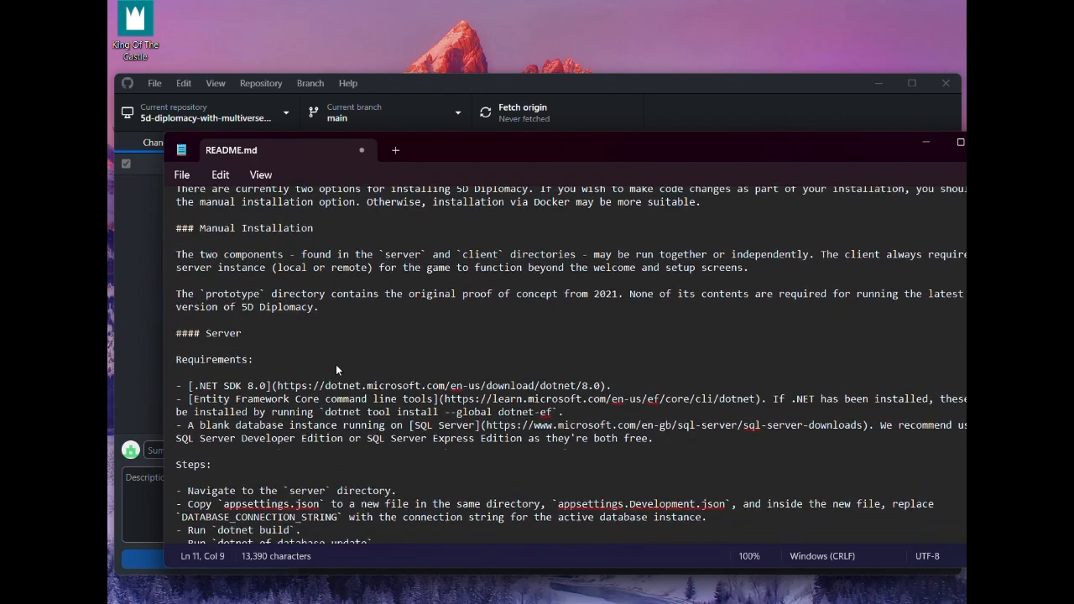
{"action": "scroll", "coordinate": [341, 388], "scroll_direction": "down", "scroll_amount": 9}
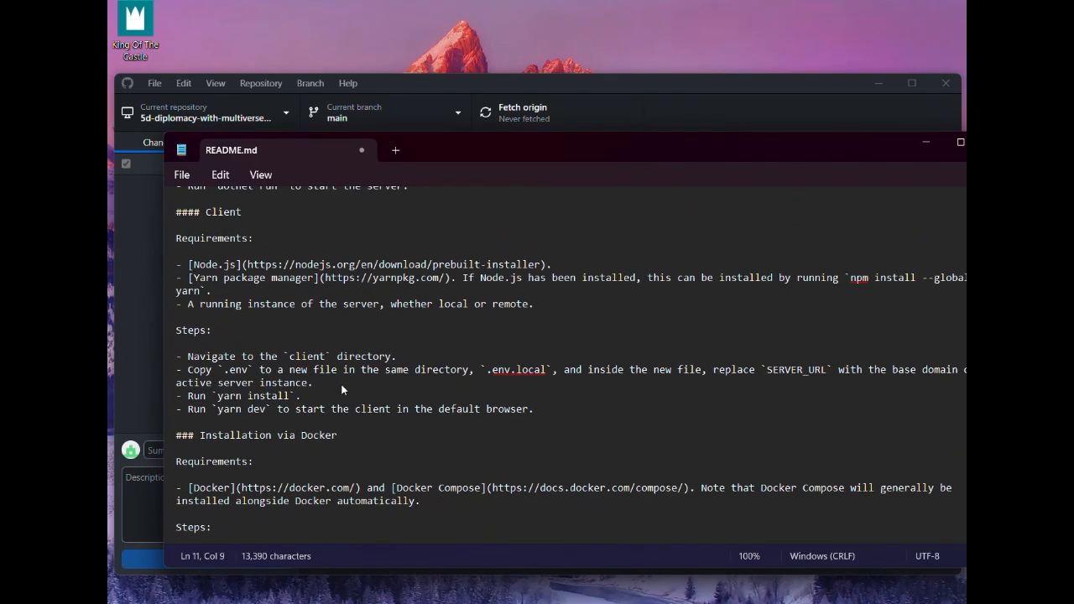
{"action": "scroll", "coordinate": [341, 389], "scroll_direction": "down", "scroll_amount": 6}
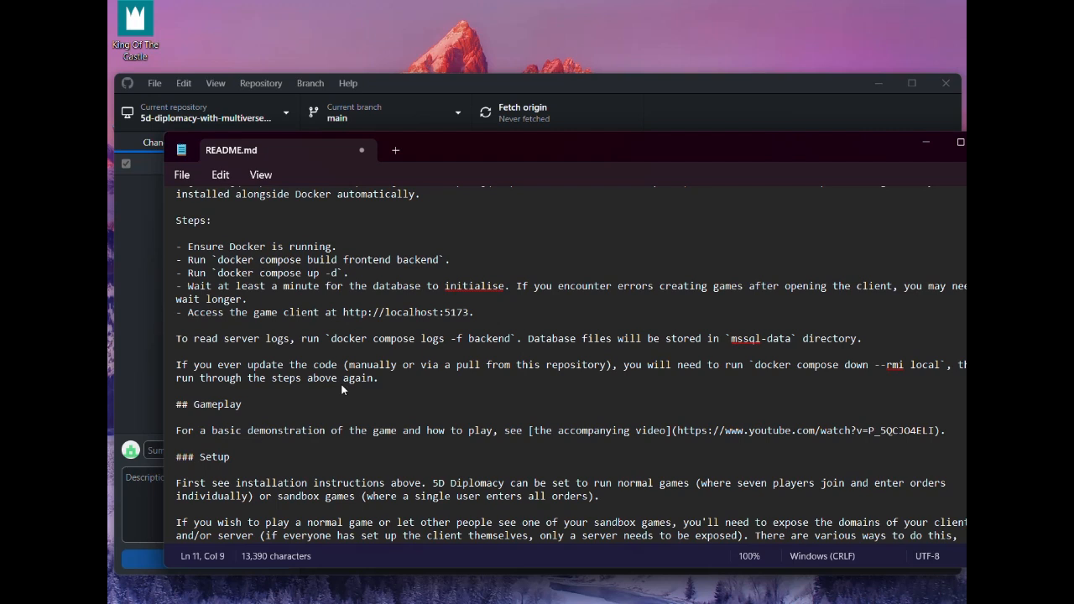
{"action": "scroll", "coordinate": [341, 388], "scroll_direction": "up", "scroll_amount": 1}
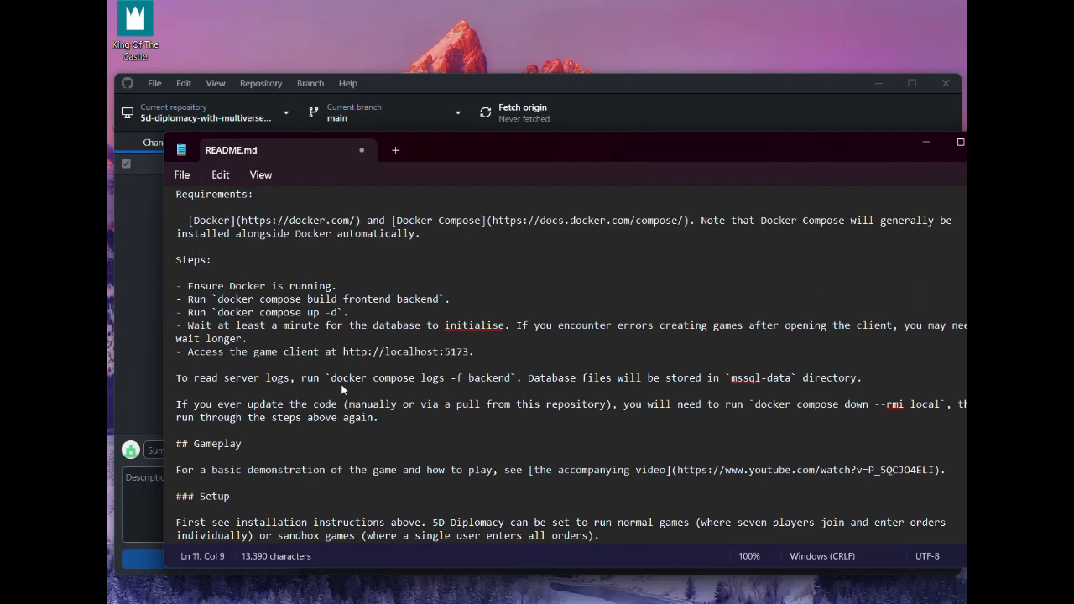
{"action": "scroll", "coordinate": [341, 389], "scroll_direction": "down", "scroll_amount": 1}
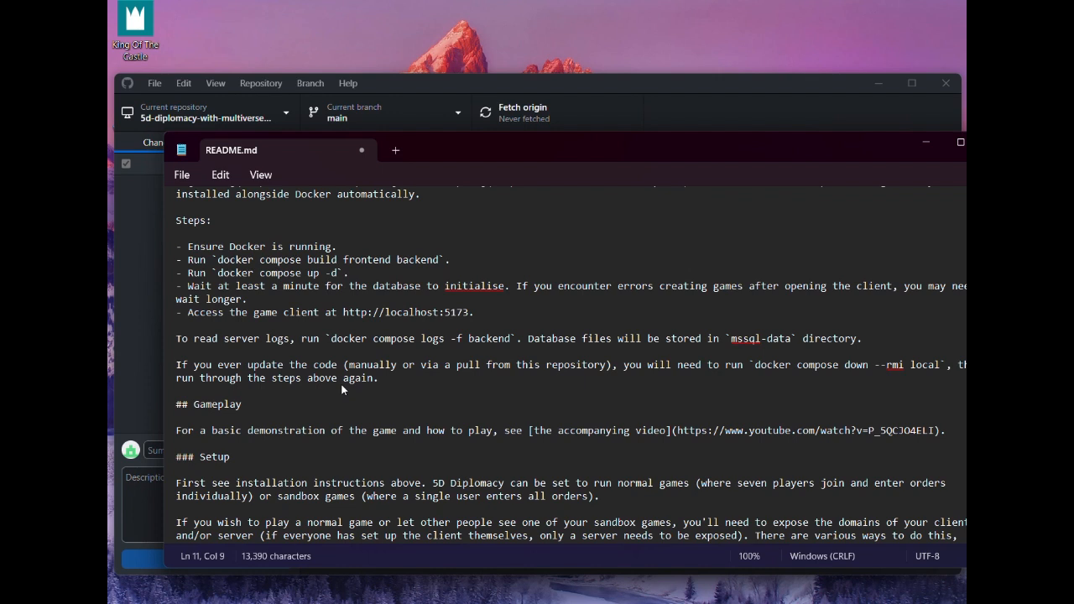
{"action": "scroll", "coordinate": [342, 389], "scroll_direction": "up", "scroll_amount": 1}
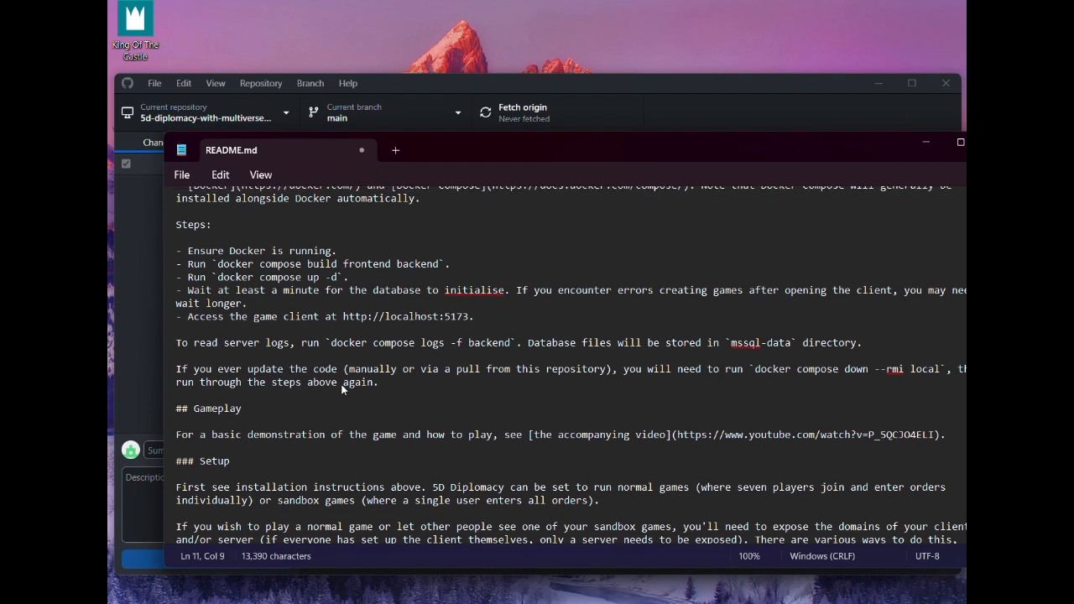
{"action": "scroll", "coordinate": [262, 321], "scroll_direction": "up", "scroll_amount": 2}
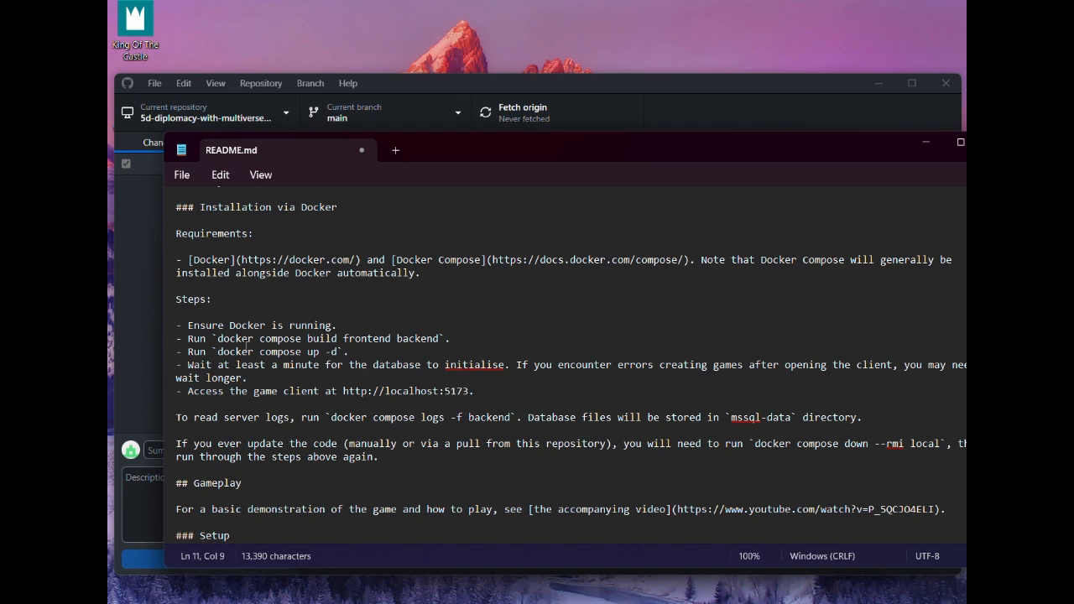
Highlight the paragraph in README.md's Contributing section about sending design questions to the 5D Diplomacy Discord server
{"action": "scroll", "coordinate": [246, 346], "scroll_direction": "up", "scroll_amount": 15}
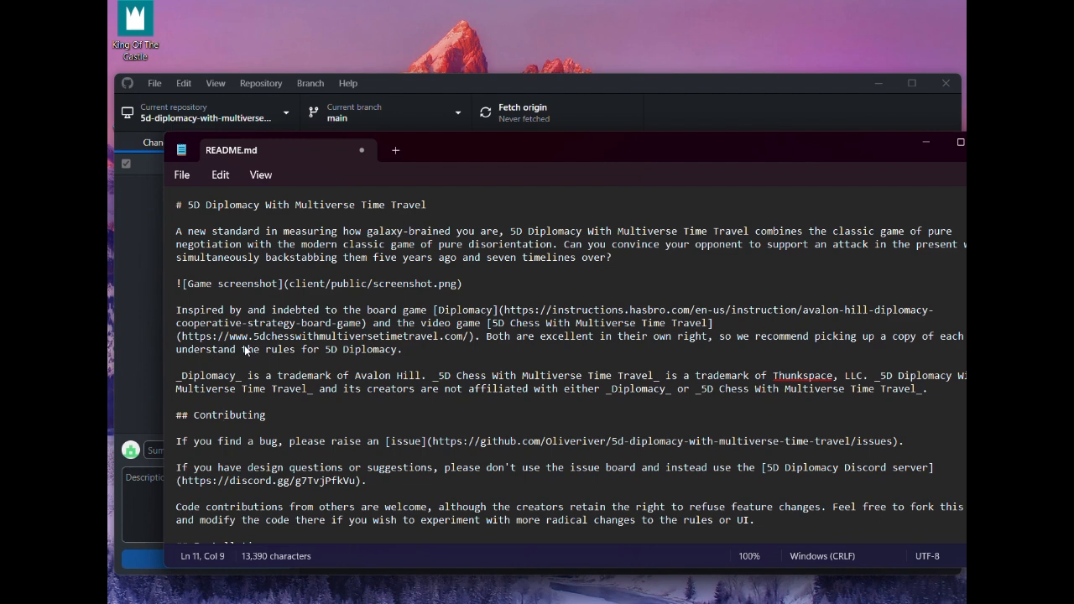
{"action": "scroll", "coordinate": [246, 350], "scroll_direction": "down", "scroll_amount": 3}
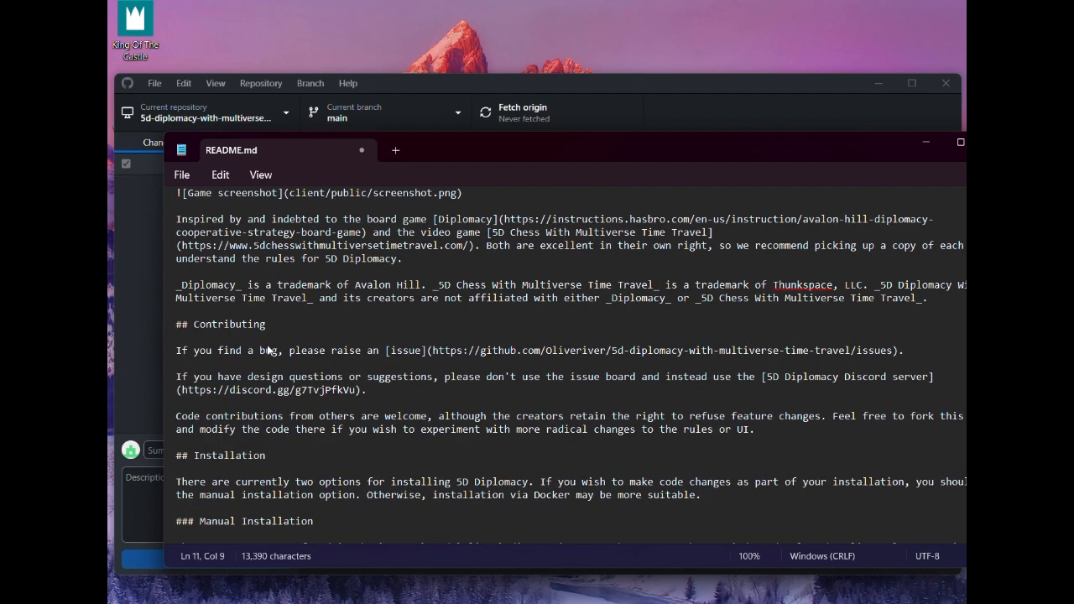
{"action": "scroll", "coordinate": [267, 345], "scroll_direction": "down", "scroll_amount": 2}
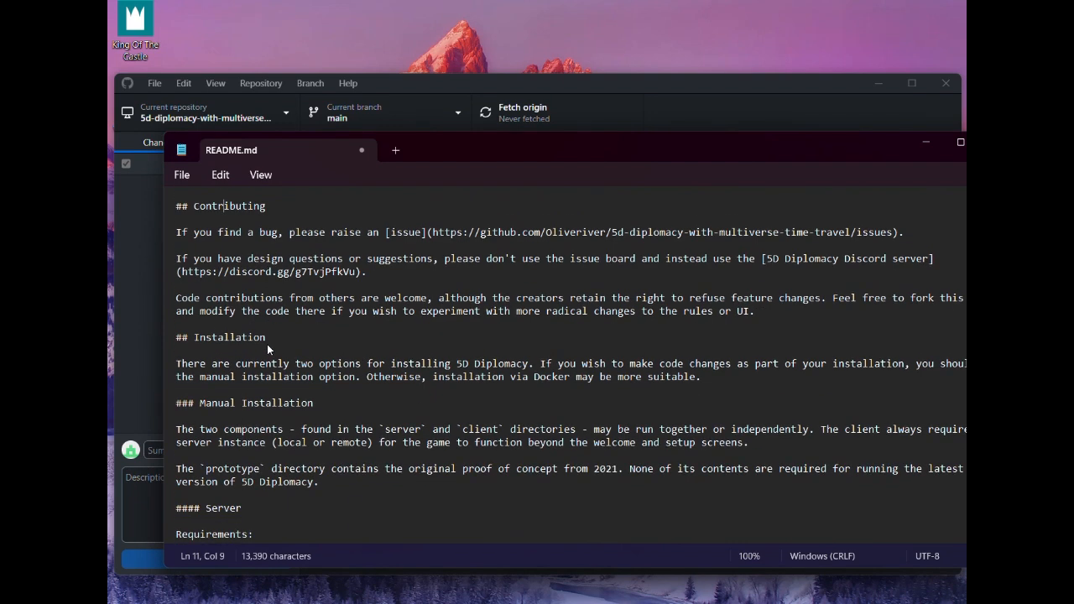
{"action": "left_click", "coordinate": [171, 298]}
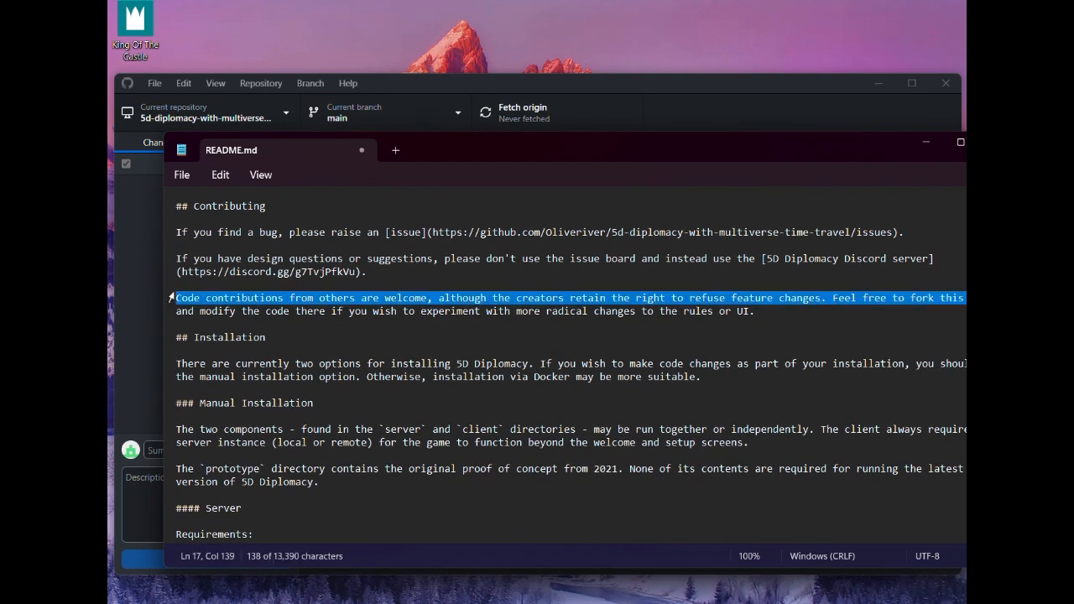
{"action": "left_click", "coordinate": [180, 264]}
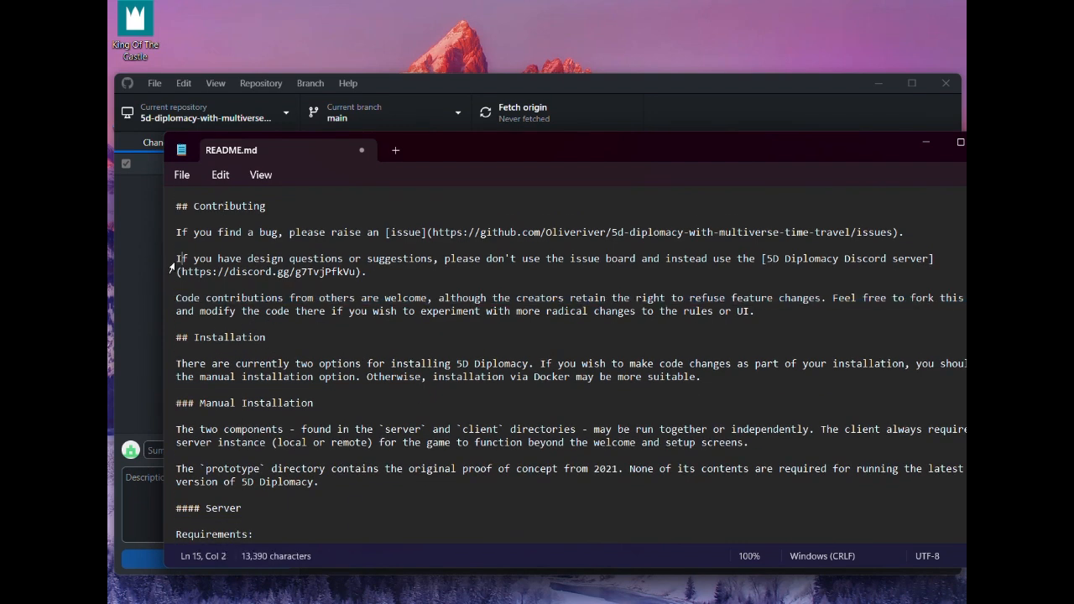
{"action": "left_click_drag", "start_coordinate": [171, 267], "coordinate": [604, 272]}
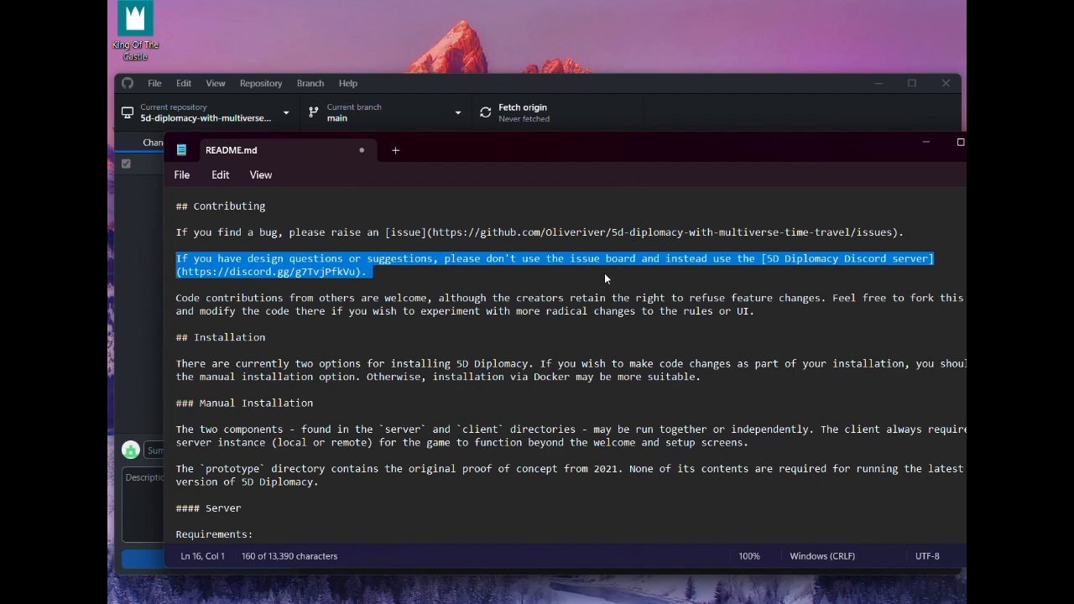
Clear the text selection and review README.md from the Manual Installation section through the Docker requirements and steps
{"action": "scroll", "coordinate": [604, 273], "scroll_direction": "down", "scroll_amount": 2}
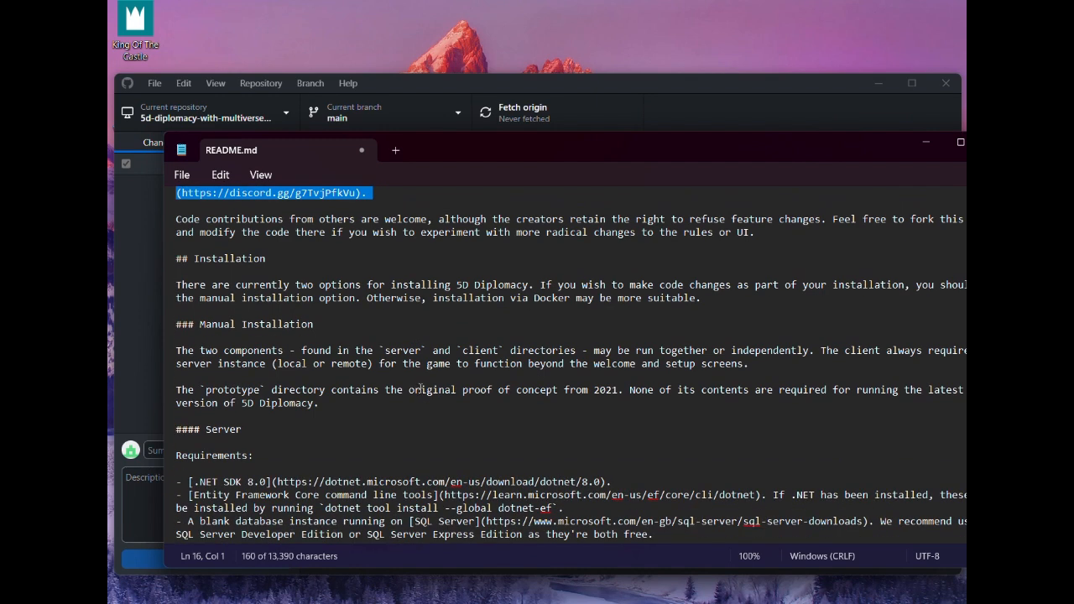
{"action": "left_click", "coordinate": [422, 419]}
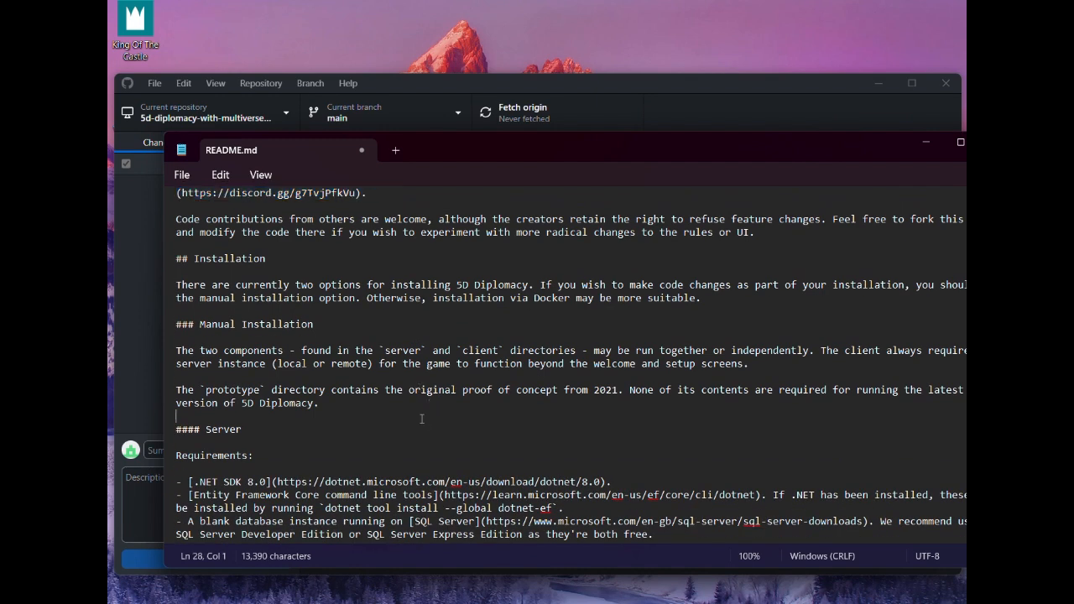
{"action": "scroll", "coordinate": [421, 418], "scroll_direction": "up", "scroll_amount": 2}
{"action": "scroll", "coordinate": [421, 418], "scroll_direction": "down", "scroll_amount": 4}
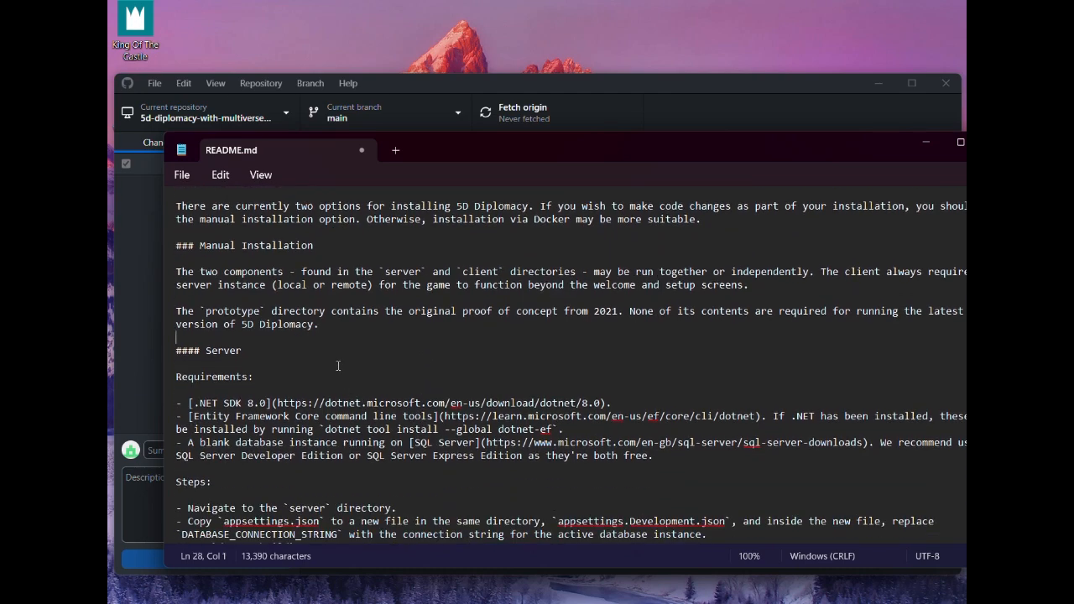
{"action": "scroll", "coordinate": [338, 366], "scroll_direction": "down", "scroll_amount": 15}
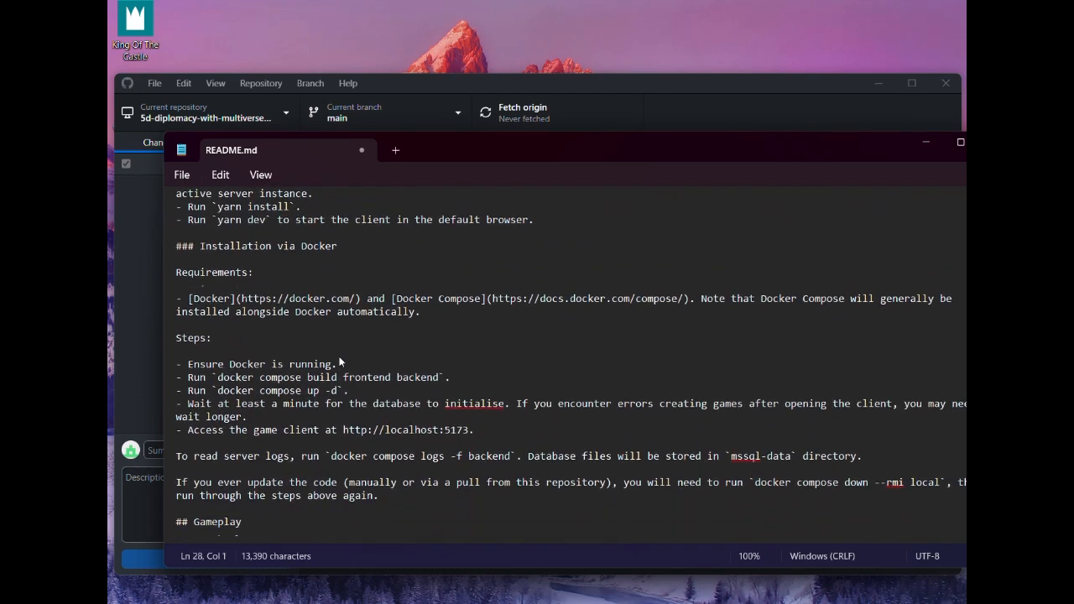
{"action": "scroll", "coordinate": [339, 362], "scroll_direction": "down", "scroll_amount": 1}
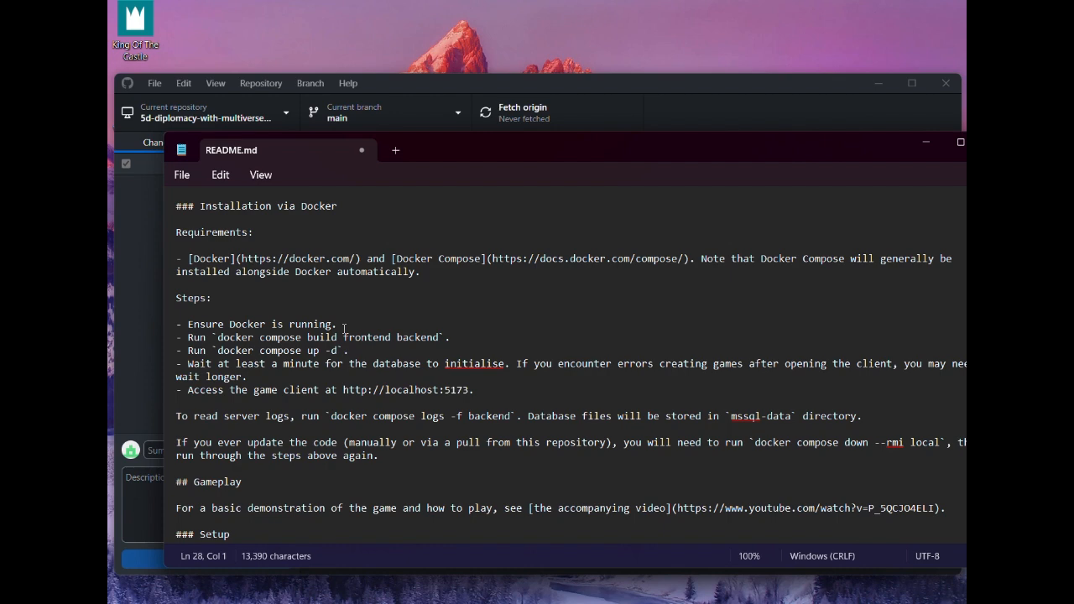
{"action": "scroll", "coordinate": [344, 328], "scroll_direction": "up", "scroll_amount": 7}
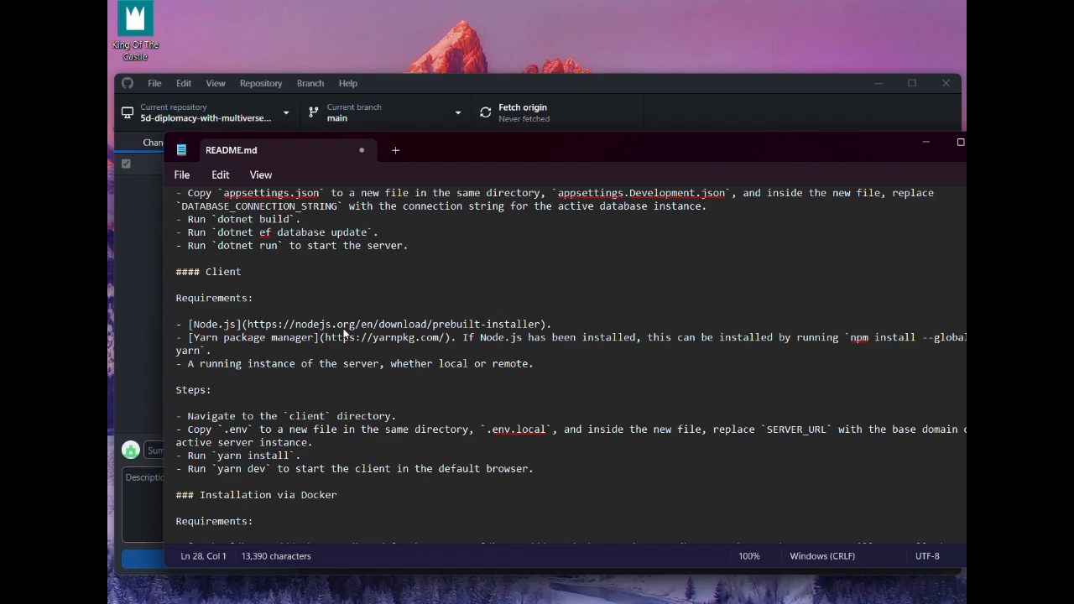
{"action": "scroll", "coordinate": [344, 333], "scroll_direction": "down", "scroll_amount": 5}
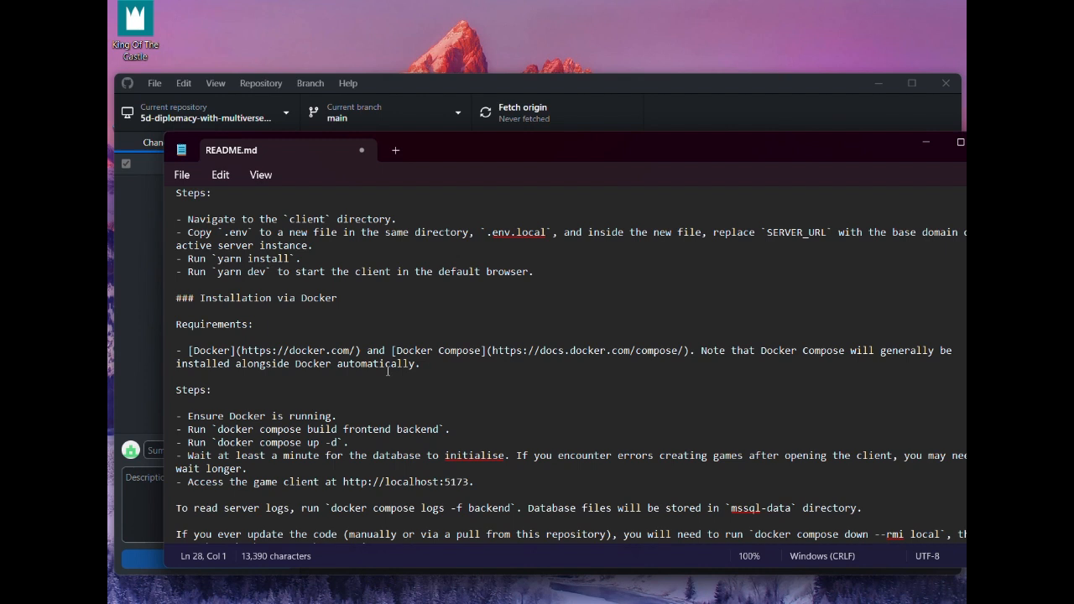
{"action": "scroll", "coordinate": [388, 370], "scroll_direction": "down", "scroll_amount": 1}
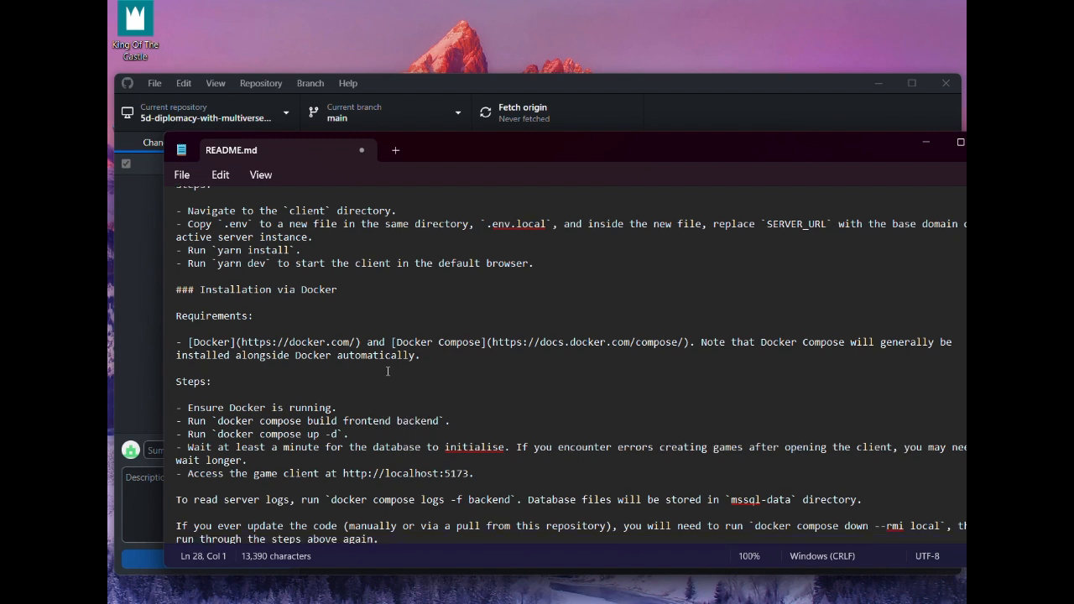
{"action": "scroll", "coordinate": [387, 371], "scroll_direction": "down", "scroll_amount": 2}
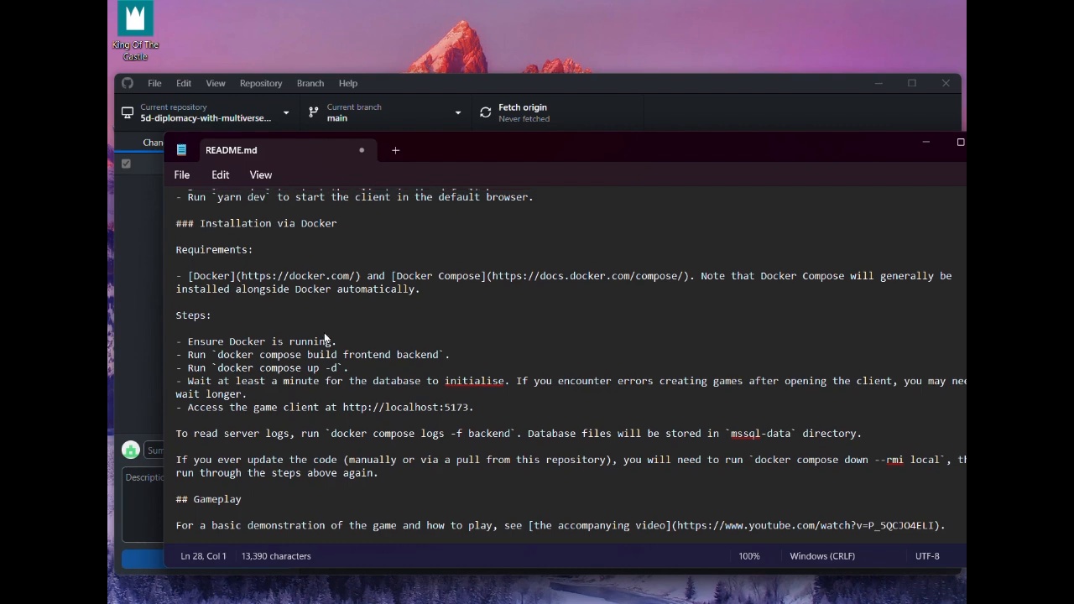
Compare the manual server and client setup steps in README.md with the Installation via Docker steps
{"action": "scroll", "coordinate": [325, 336], "scroll_direction": "up", "scroll_amount": 8}
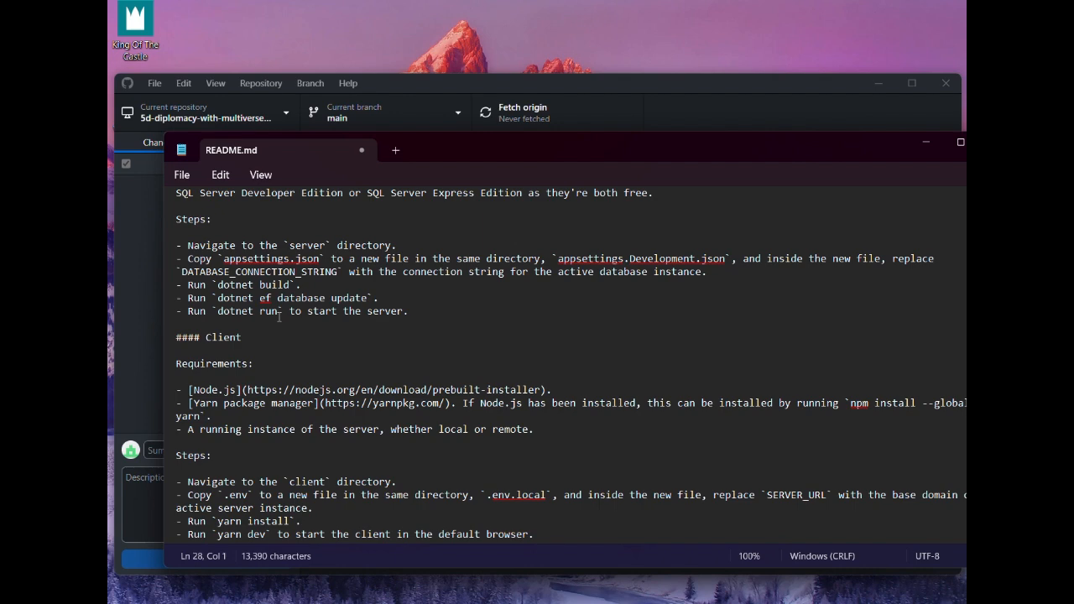
{"action": "scroll", "coordinate": [279, 317], "scroll_direction": "down", "scroll_amount": 1}
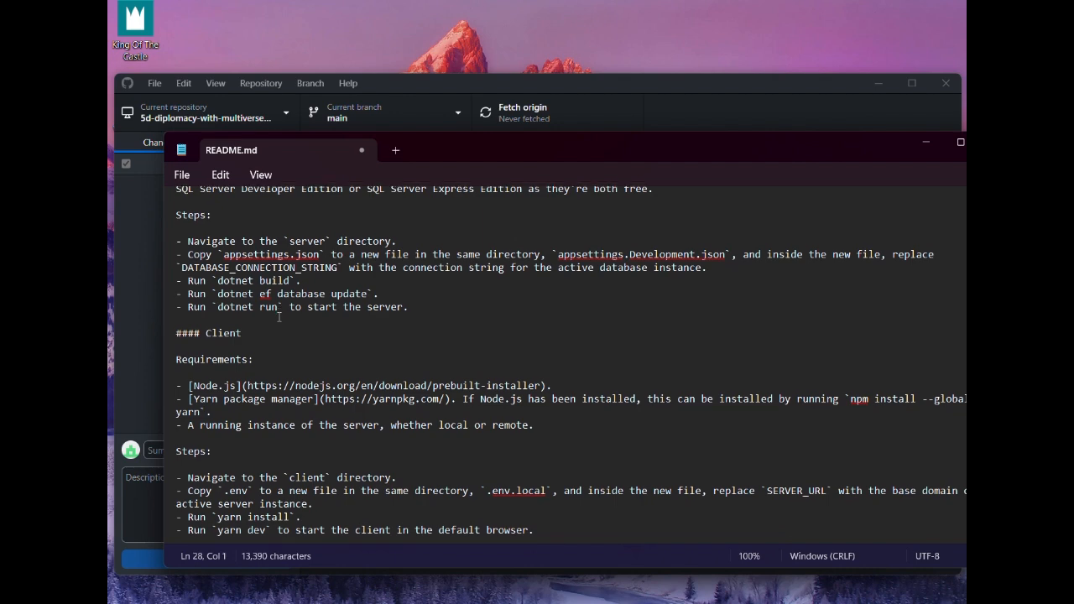
{"action": "scroll", "coordinate": [279, 317], "scroll_direction": "up", "scroll_amount": 2}
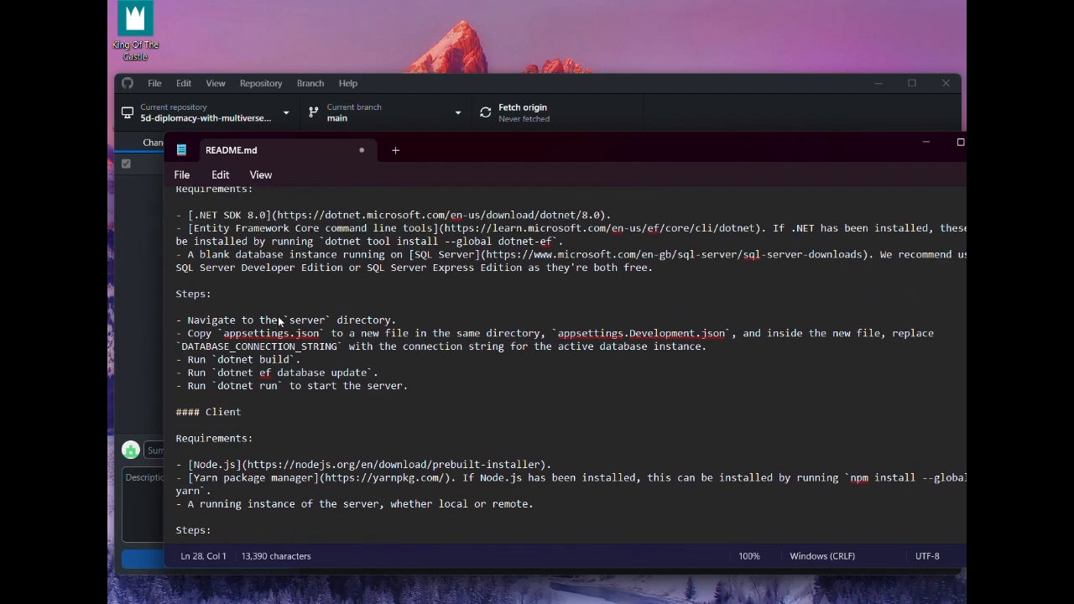
{"action": "scroll", "coordinate": [279, 319], "scroll_direction": "down", "scroll_amount": 5}
{"action": "scroll", "coordinate": [279, 322], "scroll_direction": "down", "scroll_amount": 3}
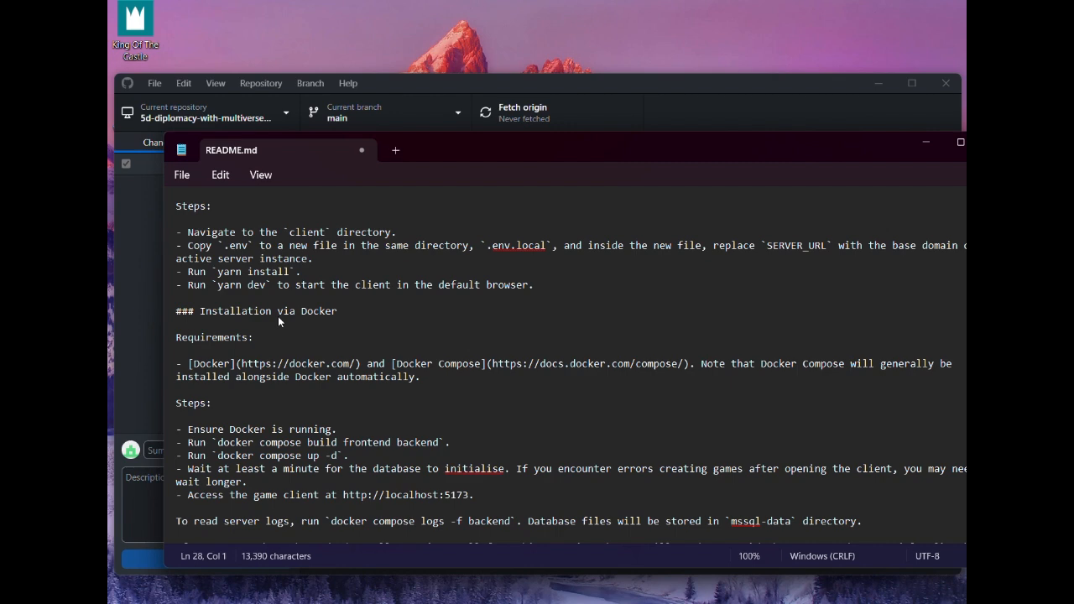
{"action": "scroll", "coordinate": [280, 317], "scroll_direction": "up", "scroll_amount": 5}
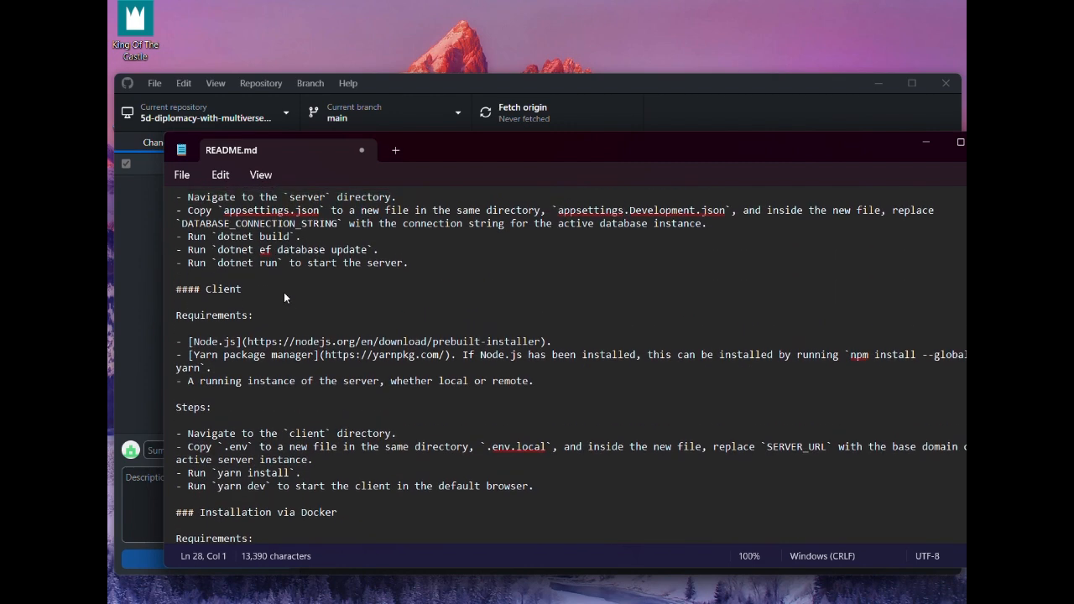
{"action": "scroll", "coordinate": [284, 297], "scroll_direction": "down", "scroll_amount": 4}
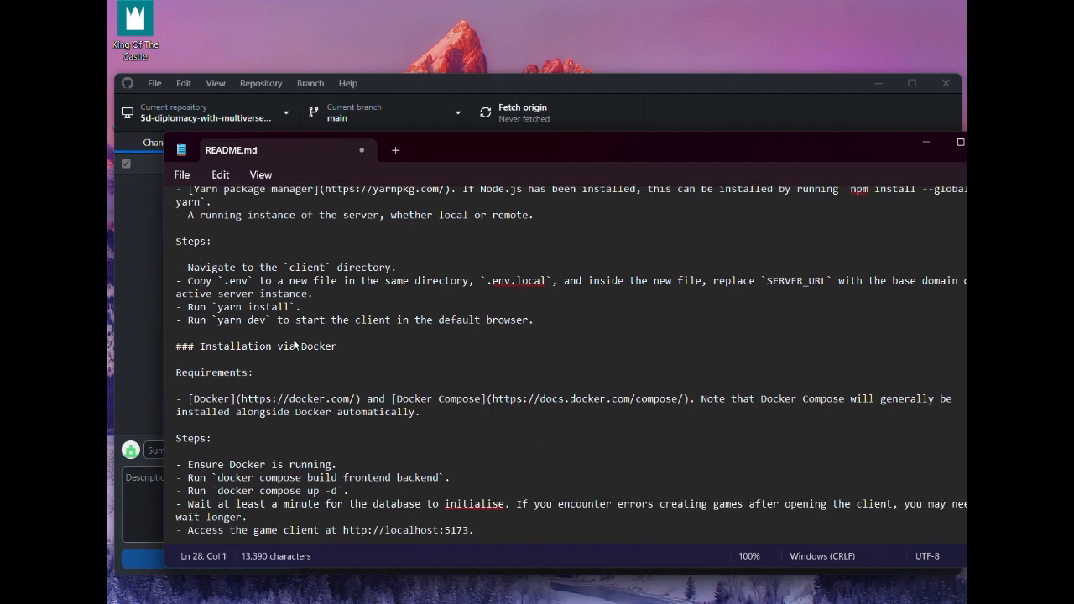
{"action": "scroll", "coordinate": [293, 344], "scroll_direction": "down", "scroll_amount": 3}
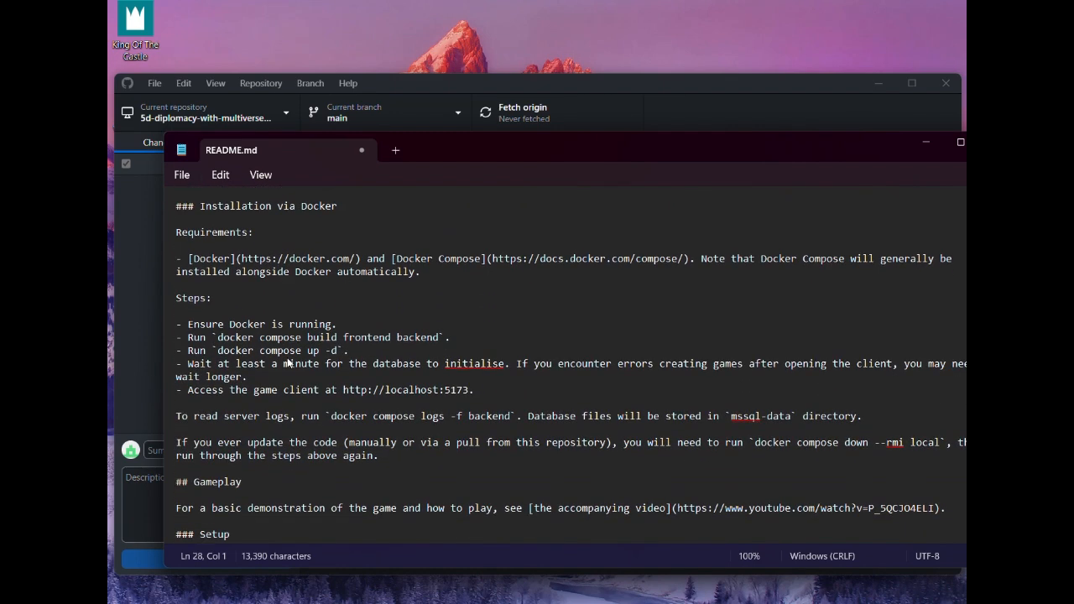
{"action": "scroll", "coordinate": [269, 344], "scroll_direction": "down", "scroll_amount": 1}
{"action": "scroll", "coordinate": [250, 328], "scroll_direction": "down", "scroll_amount": 1}
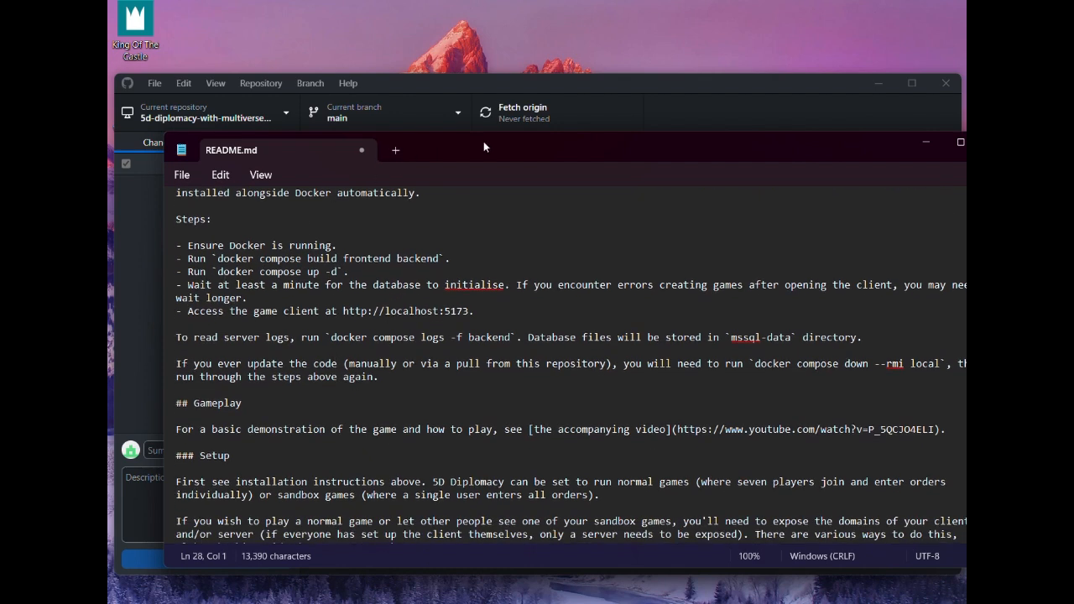
Minimize the README.md editor and GitHub Desktop, and open Docker Desktop from the desktop
{"action": "left_click", "coordinate": [926, 145]}
{"action": "left_click", "coordinate": [888, 80]}
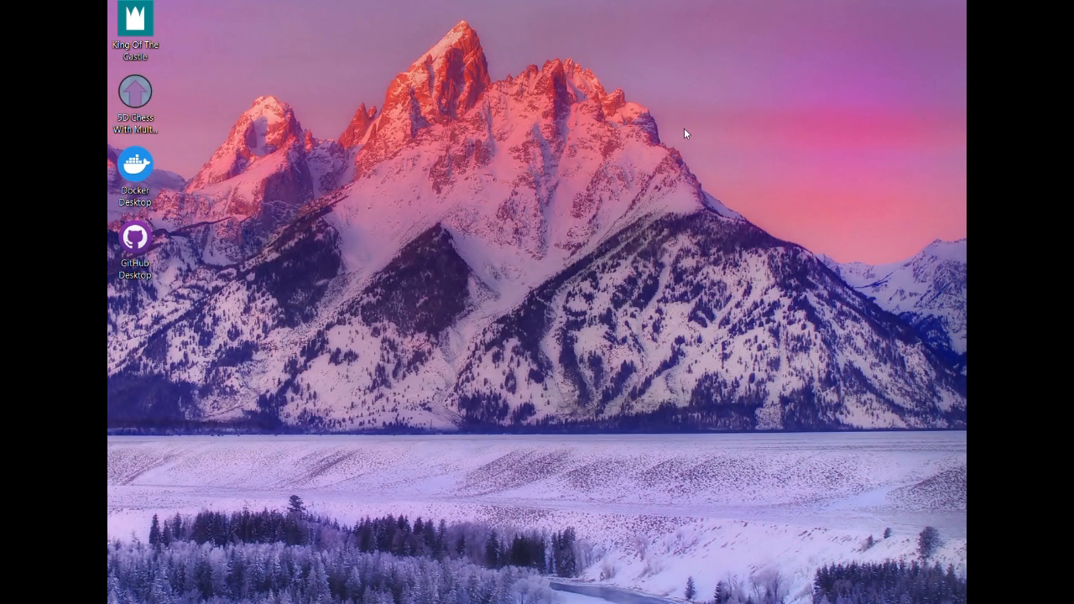
{"action": "left_click", "coordinate": [147, 181]}
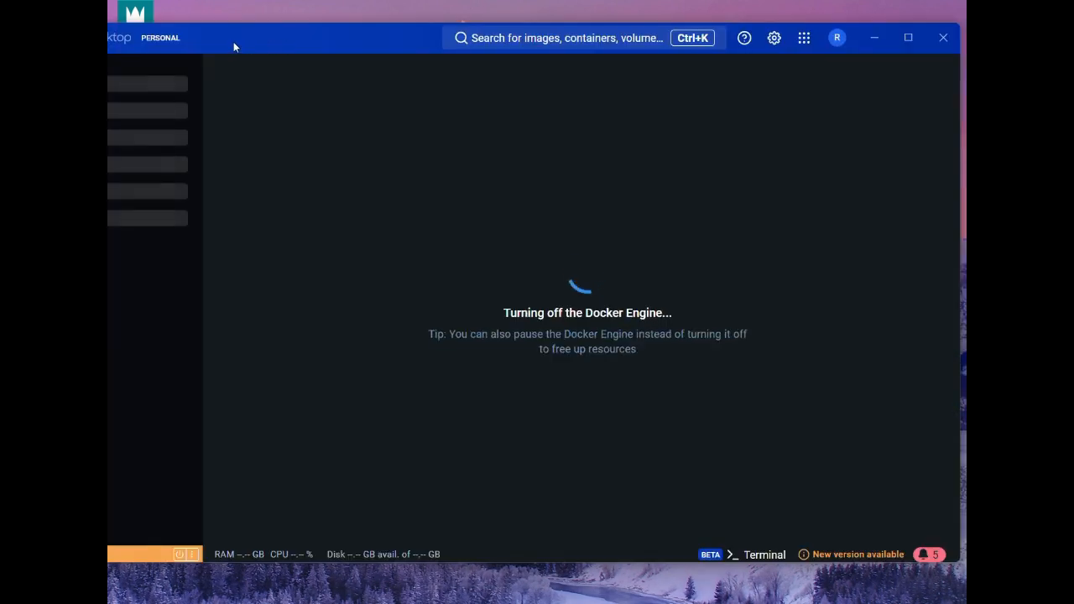
Move the Docker Desktop window so its navigation is fully visible and show the Containers page
{"action": "left_click_drag", "start_coordinate": [233, 41], "coordinate": [271, 74]}
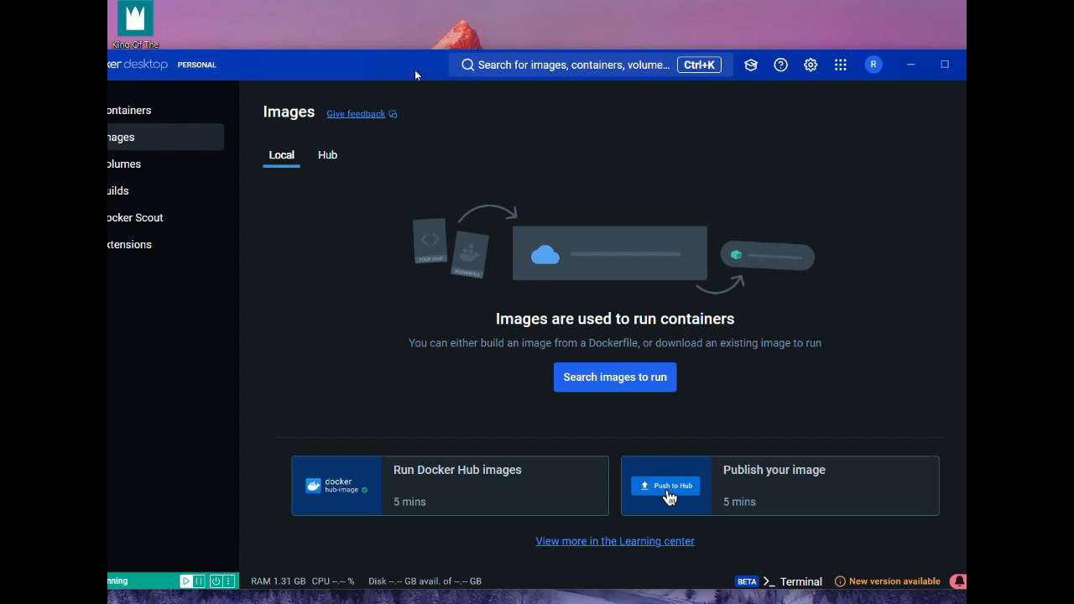
{"action": "left_click_drag", "start_coordinate": [415, 69], "coordinate": [463, 70]}
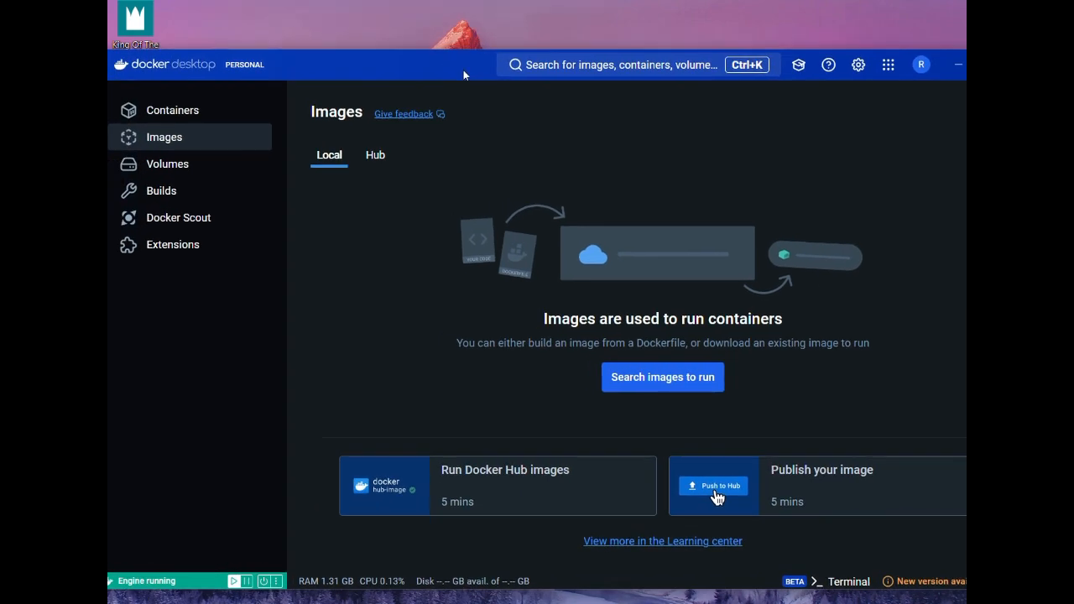
{"action": "left_click", "coordinate": [178, 120]}
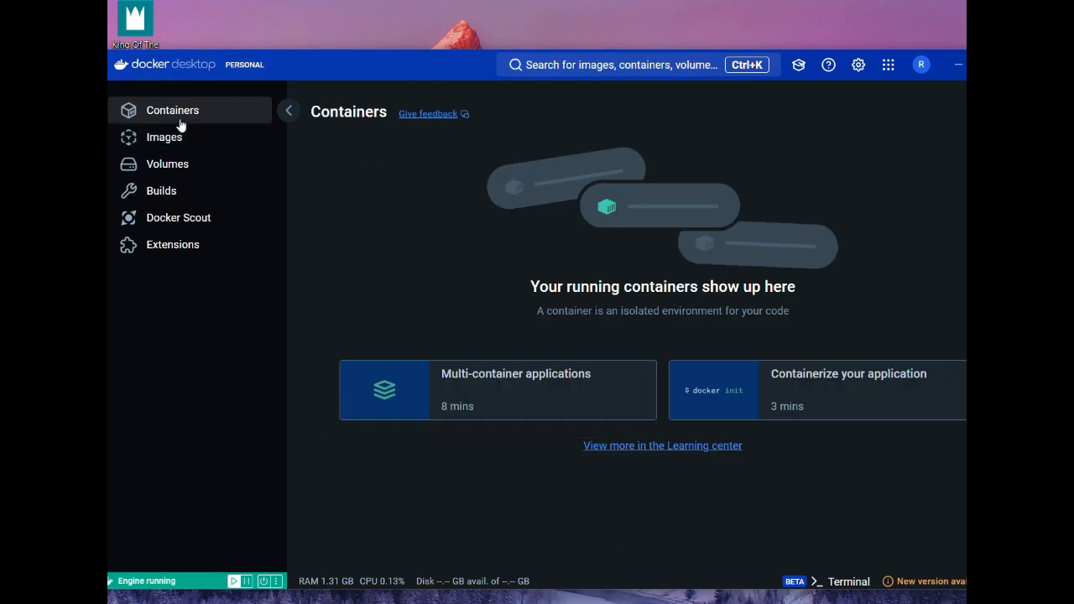
Reposition the Docker Desktop window, open its built-in terminal and enter the start of the command, cd 5d\
{"action": "left_click_drag", "start_coordinate": [339, 73], "coordinate": [272, 40]}
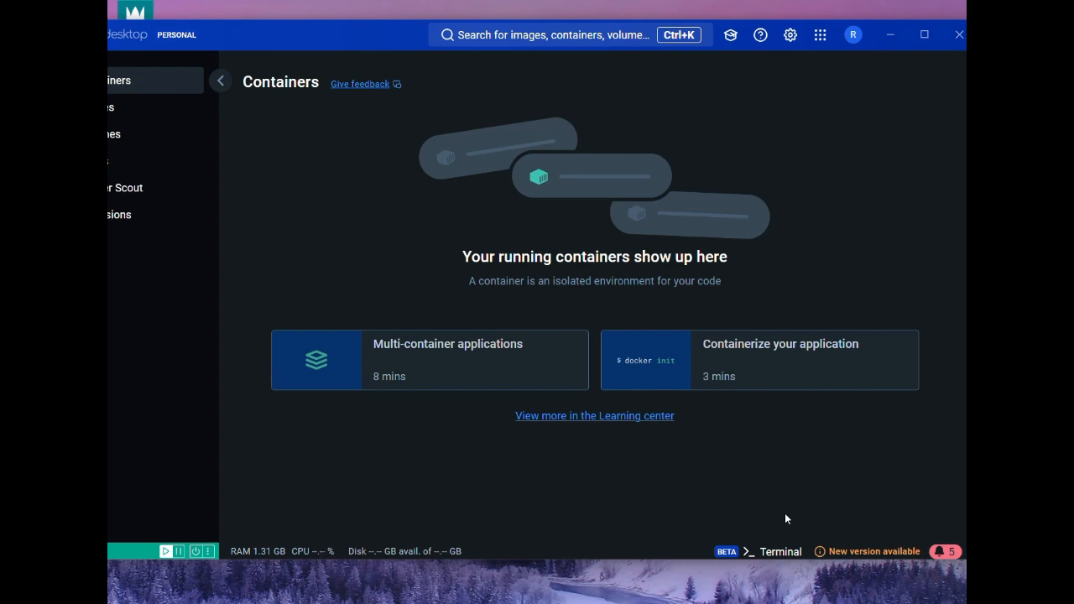
{"action": "left_click", "coordinate": [785, 552]}
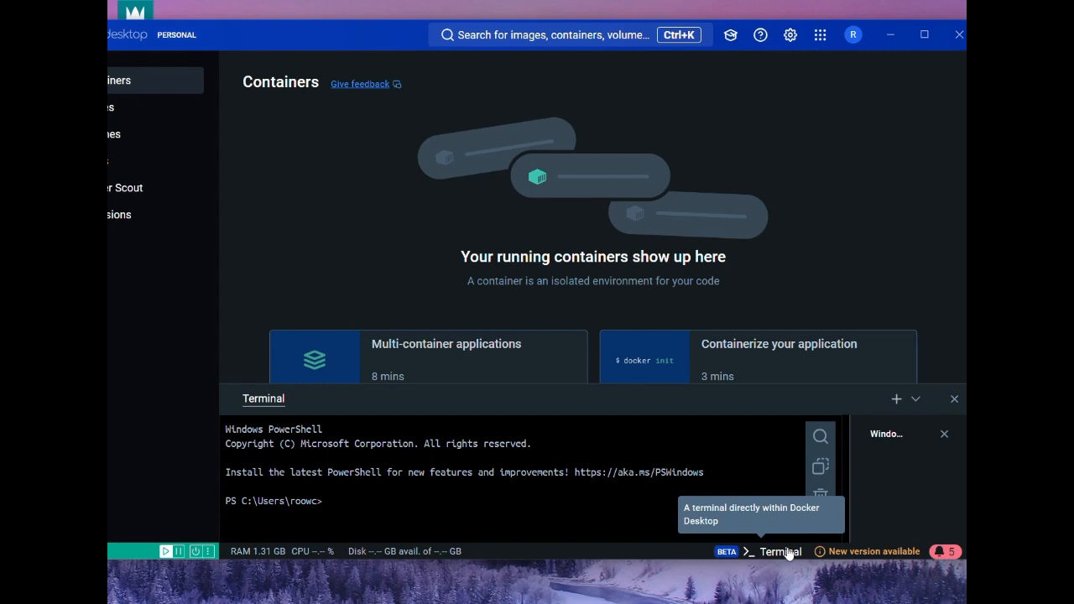
{"action": "type", "text": "cd 5d\\"}
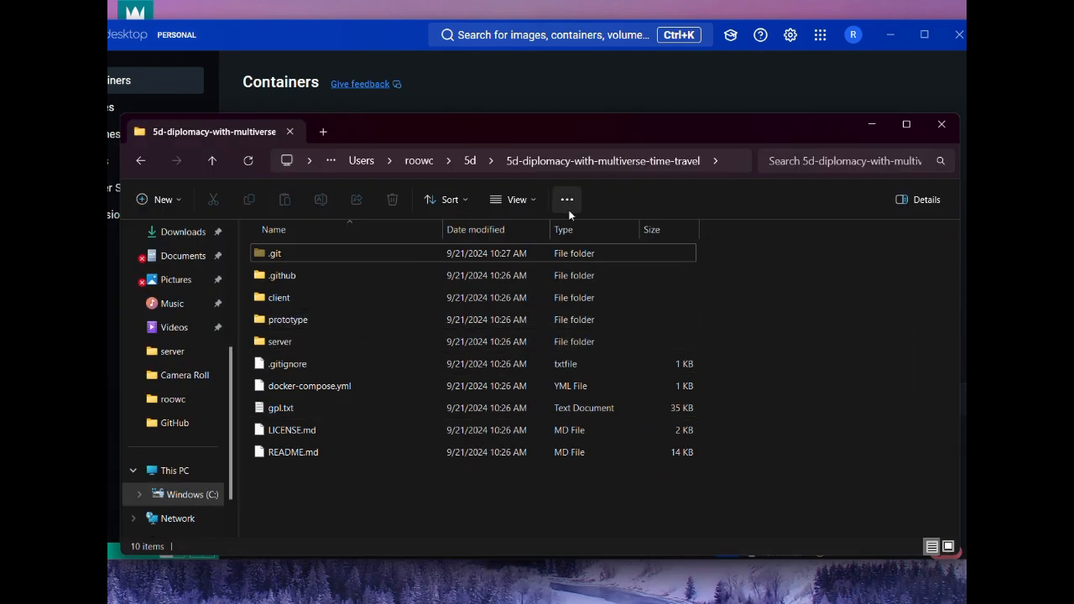
Copy the name of the 5d-diplomacy-with-multiverse-time-travel folder inside 5d in File Explorer and minimize that window
{"action": "left_click", "coordinate": [468, 164]}
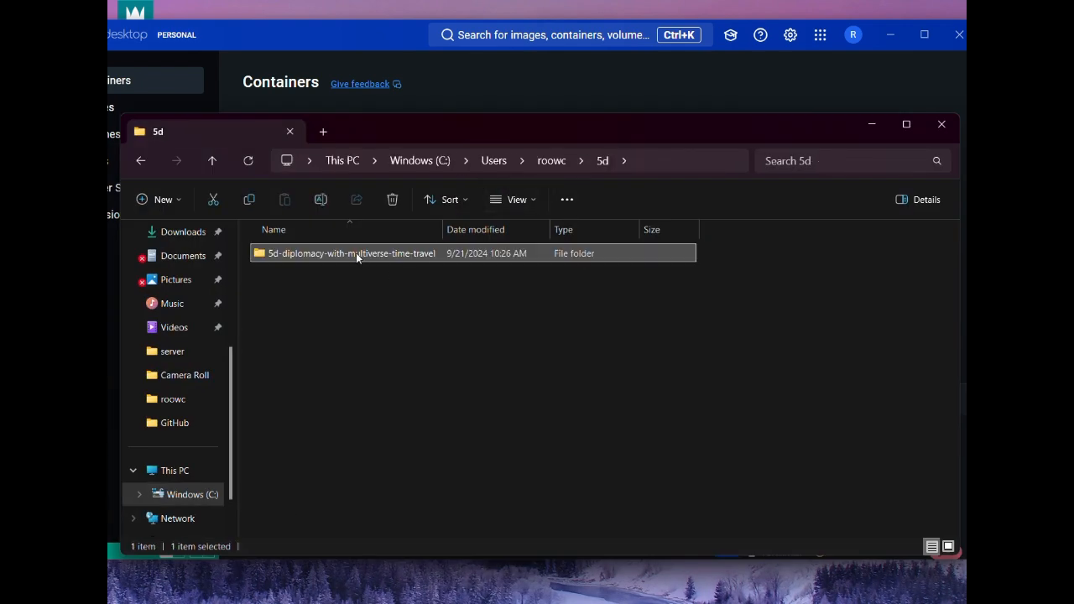
{"action": "left_click", "coordinate": [356, 253]}
{"action": "right_click", "coordinate": [356, 253]}
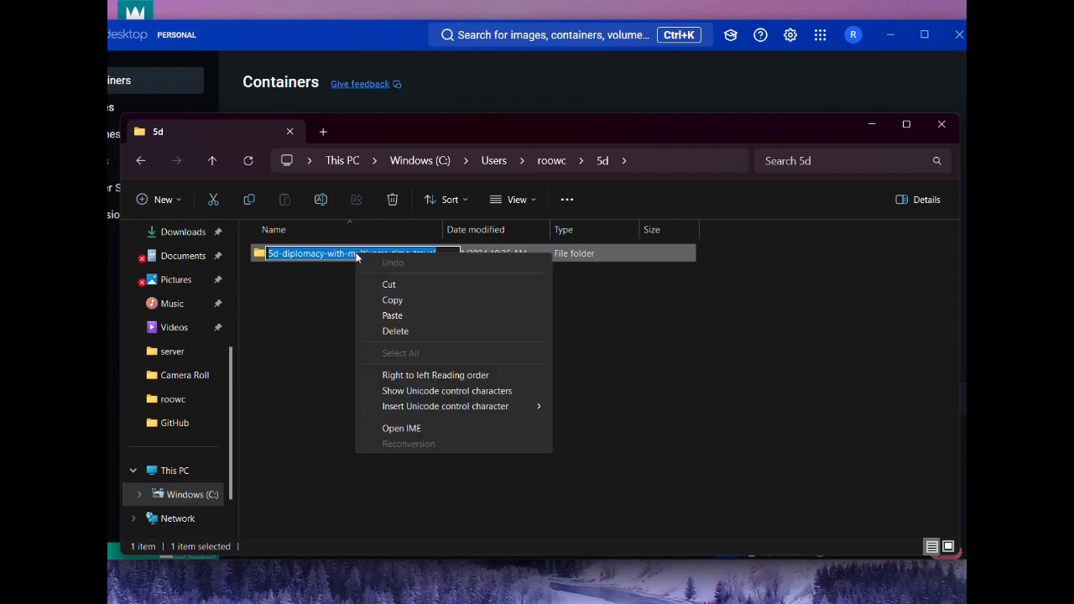
{"action": "left_click", "coordinate": [398, 302]}
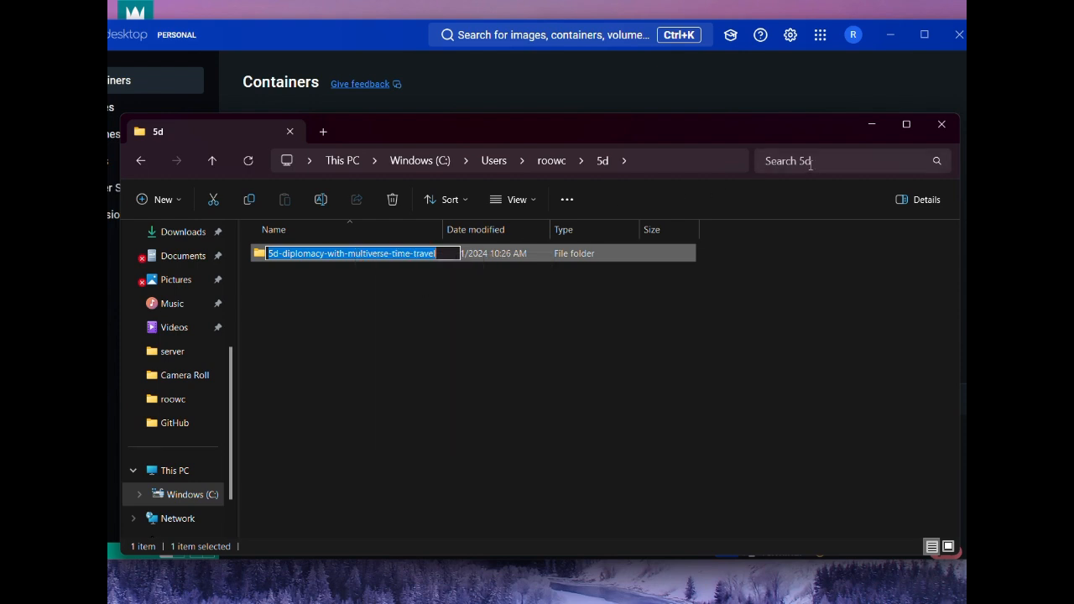
{"action": "left_click", "coordinate": [871, 126]}
Complete the cd command and change the terminal's directory to 5d\5d-diplomacy-with-multiverse-time-travel
{"action": "type", "text": "\\"}
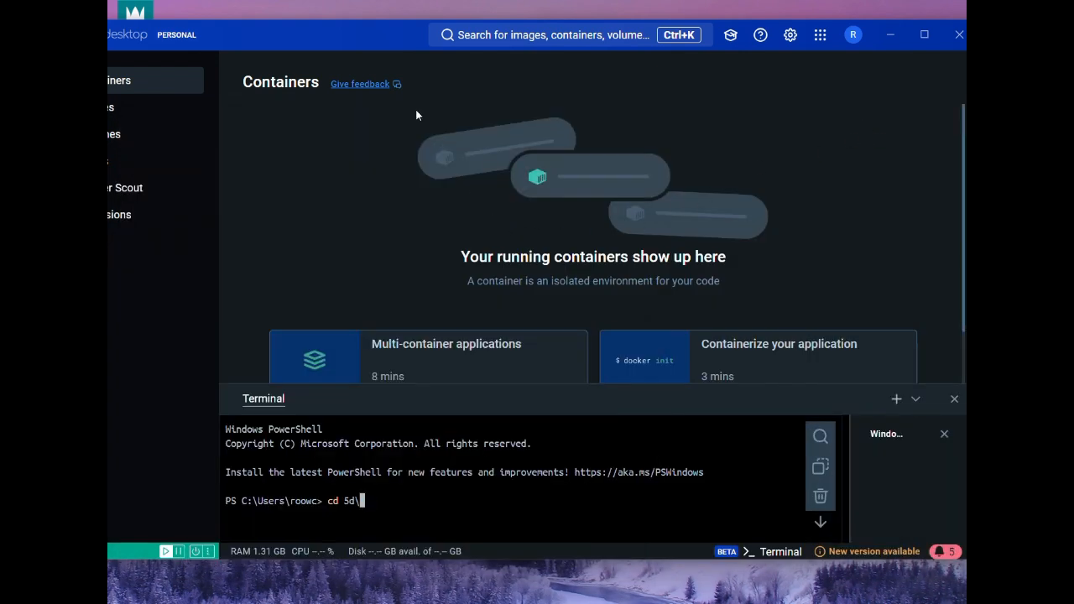
{"action": "left_click_drag", "start_coordinate": [256, 44], "coordinate": [303, 55]}
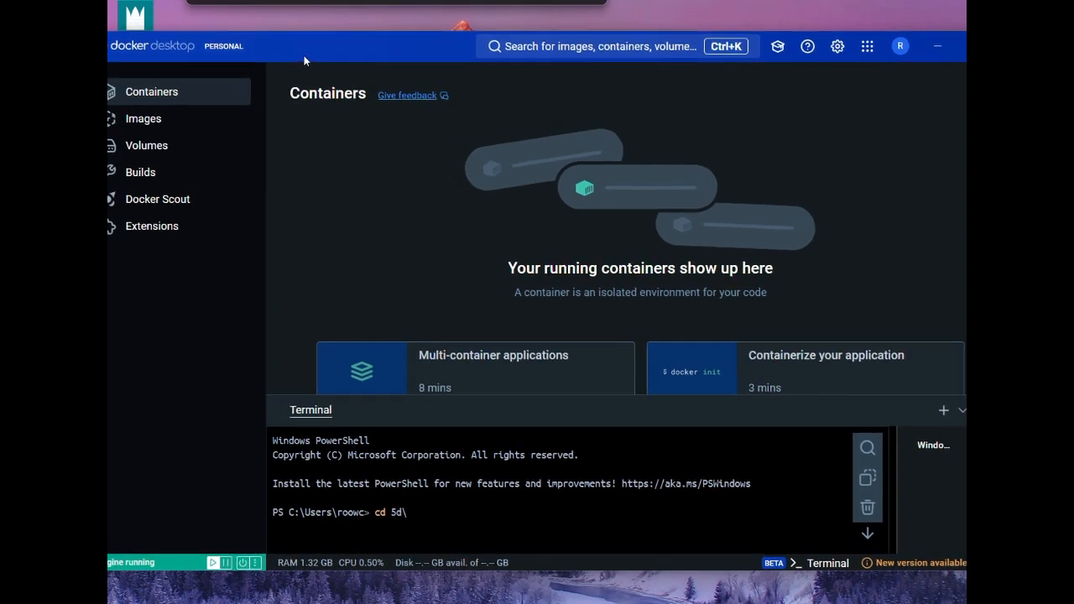
{"action": "type", "text": "5"}
{"action": "key", "text": "Tab"}
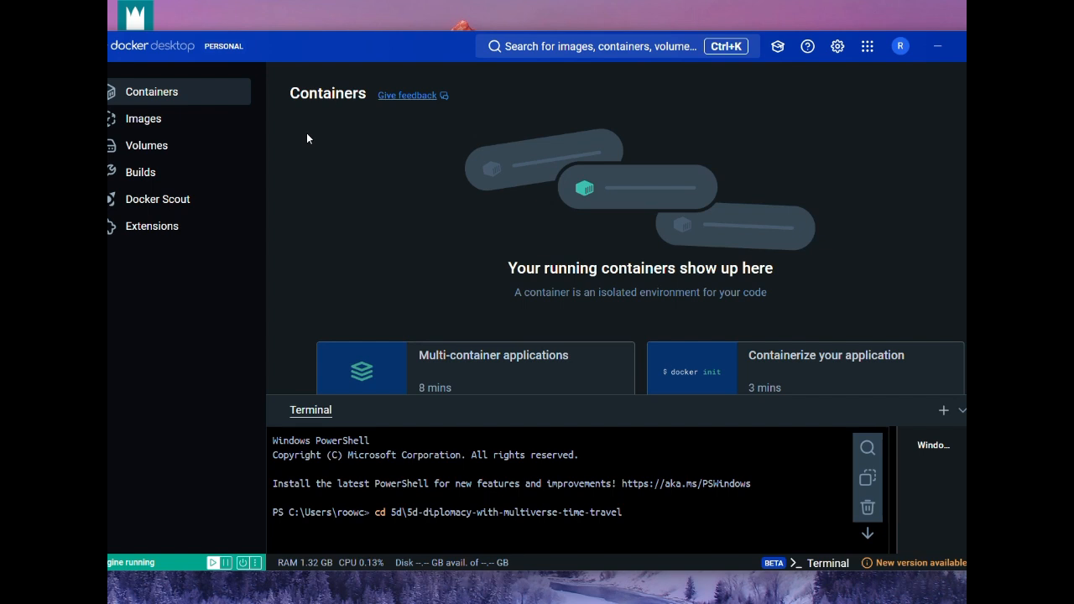
{"action": "key", "text": "Return"}
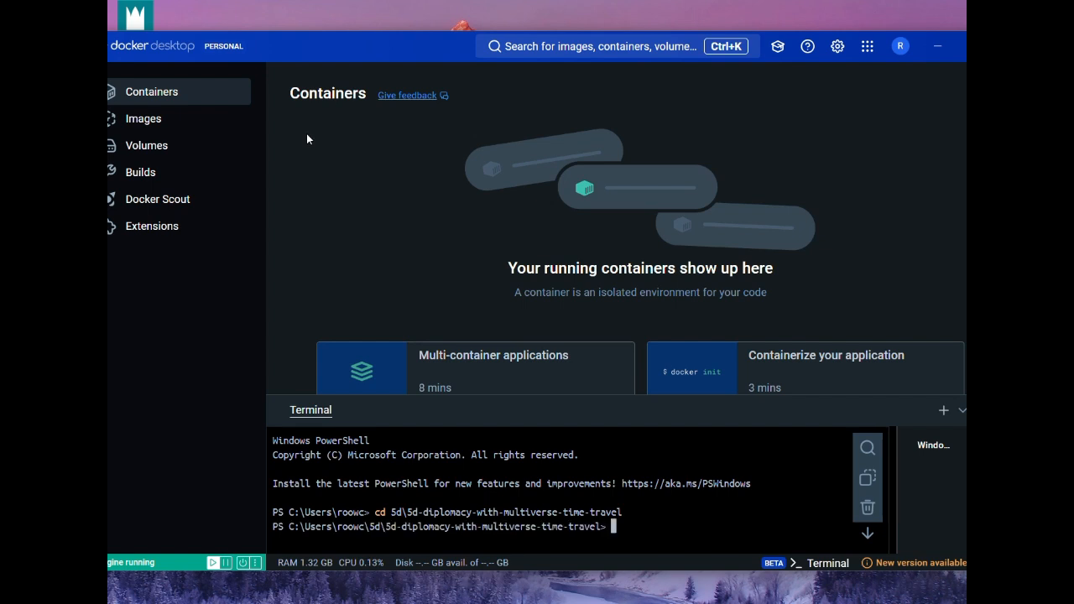
Copy the command docker compose build frontend backend from README.md's Docker steps and minimize the editor
{"action": "left_click", "coordinate": [540, 602]}
{"action": "scroll", "coordinate": [349, 449], "scroll_direction": "down", "scroll_amount": 1}
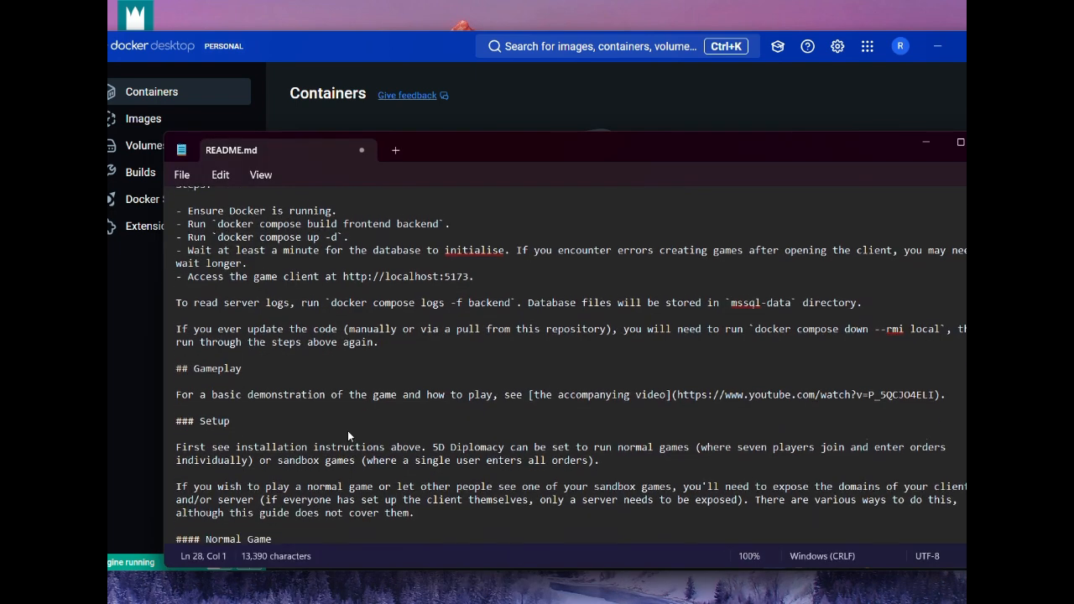
{"action": "scroll", "coordinate": [349, 449], "scroll_direction": "up", "scroll_amount": 3}
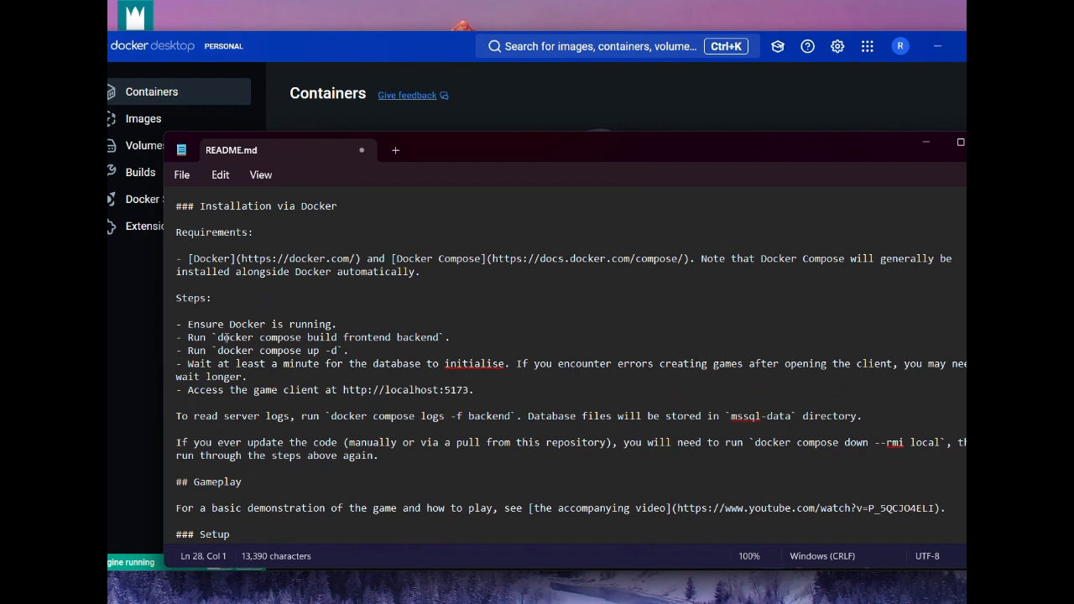
{"action": "left_click_drag", "start_coordinate": [216, 336], "coordinate": [442, 340]}
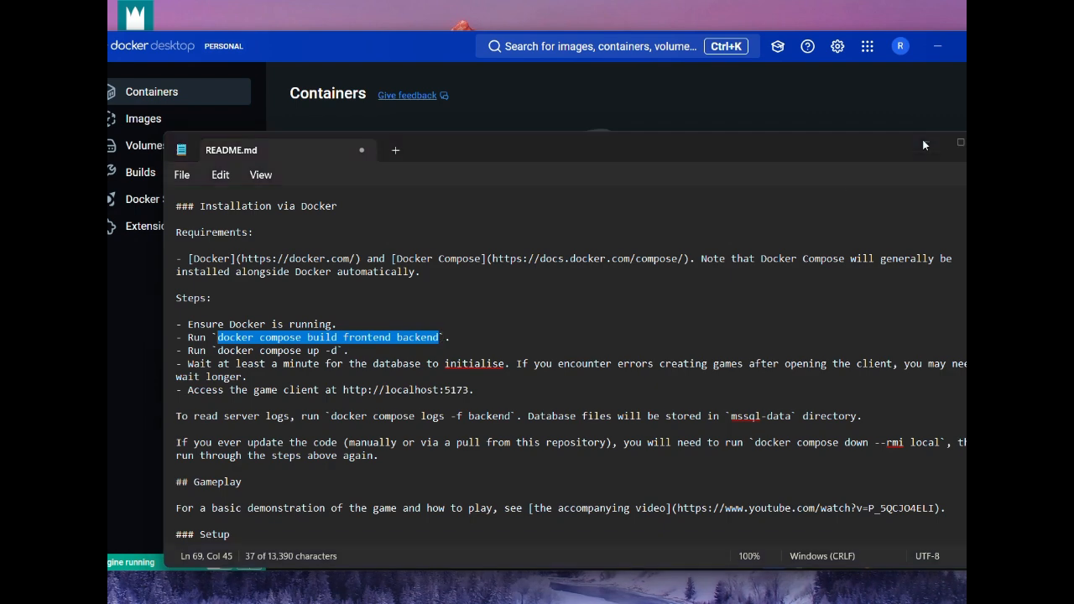
{"action": "left_click", "coordinate": [924, 141]}
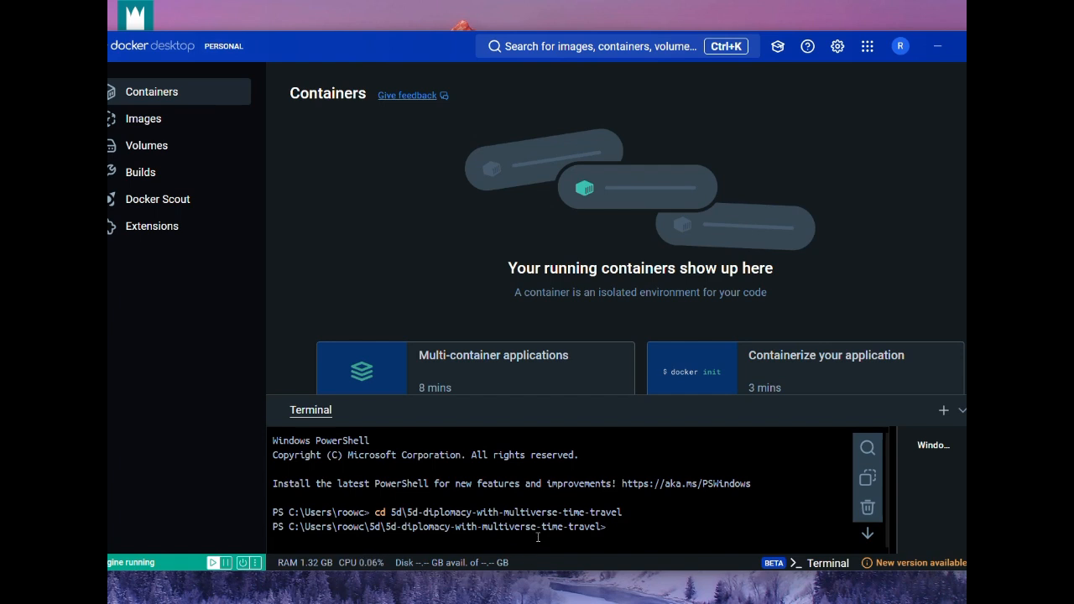
Run docker compose build frontend backend in the terminal and review the build output
{"action": "key", "text": "ctrl+v"}
{"action": "key", "text": "Return"}
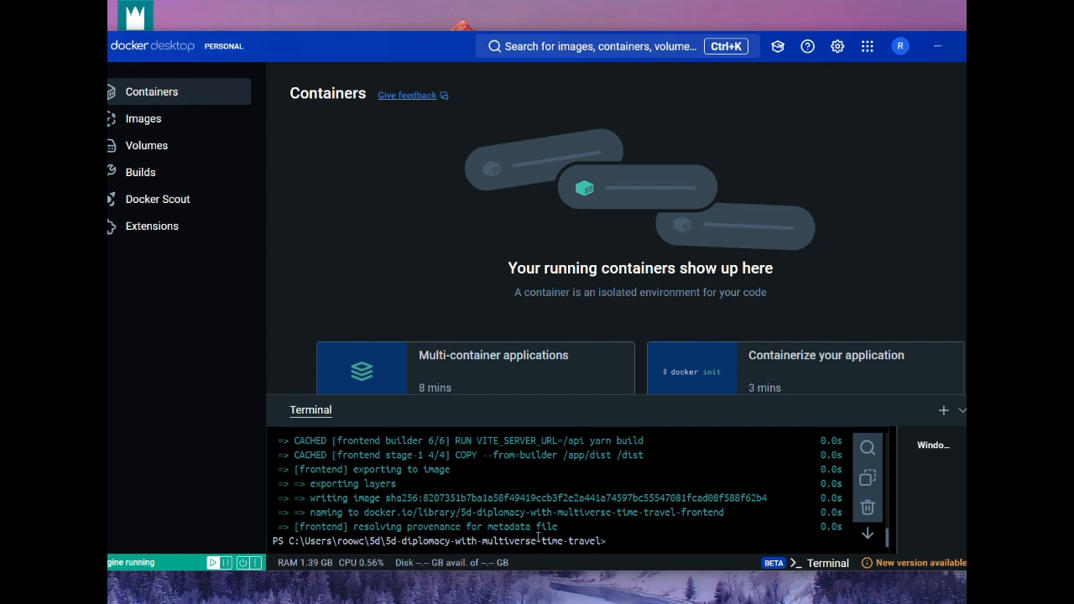
{"action": "scroll", "coordinate": [579, 502], "scroll_direction": "up", "scroll_amount": 3}
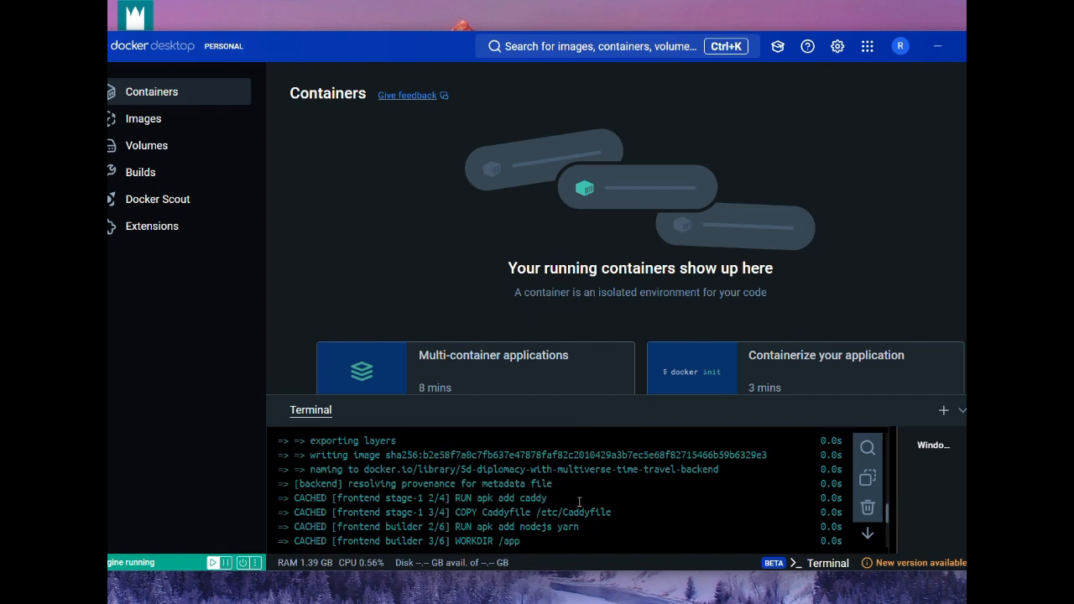
{"action": "scroll", "coordinate": [579, 502], "scroll_direction": "up", "scroll_amount": 2}
{"action": "scroll", "coordinate": [579, 502], "scroll_direction": "up", "scroll_amount": 3}
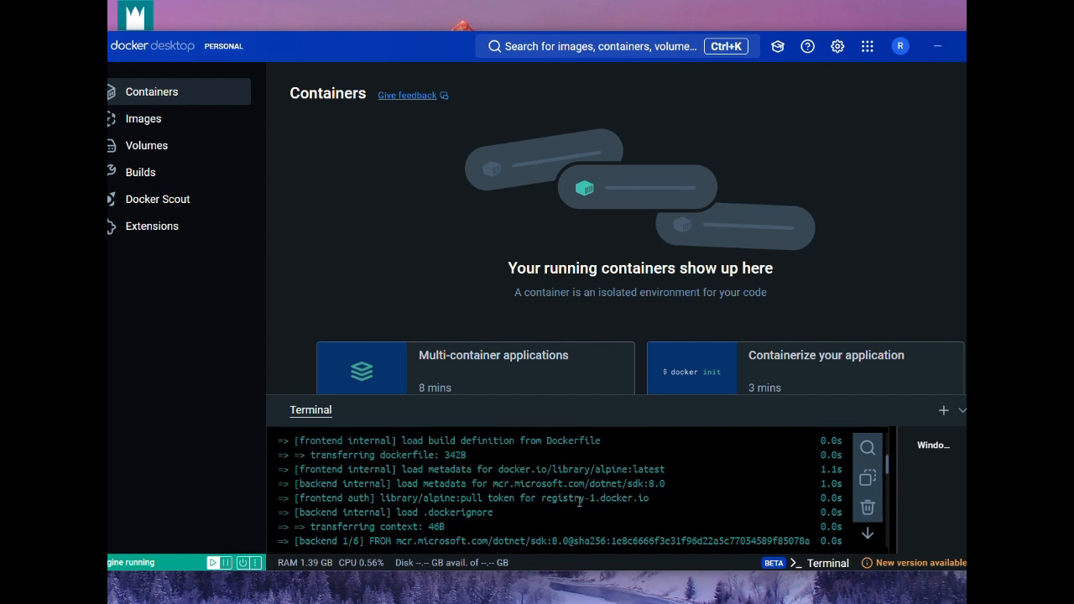
{"action": "scroll", "coordinate": [579, 502], "scroll_direction": "down", "scroll_amount": 8}
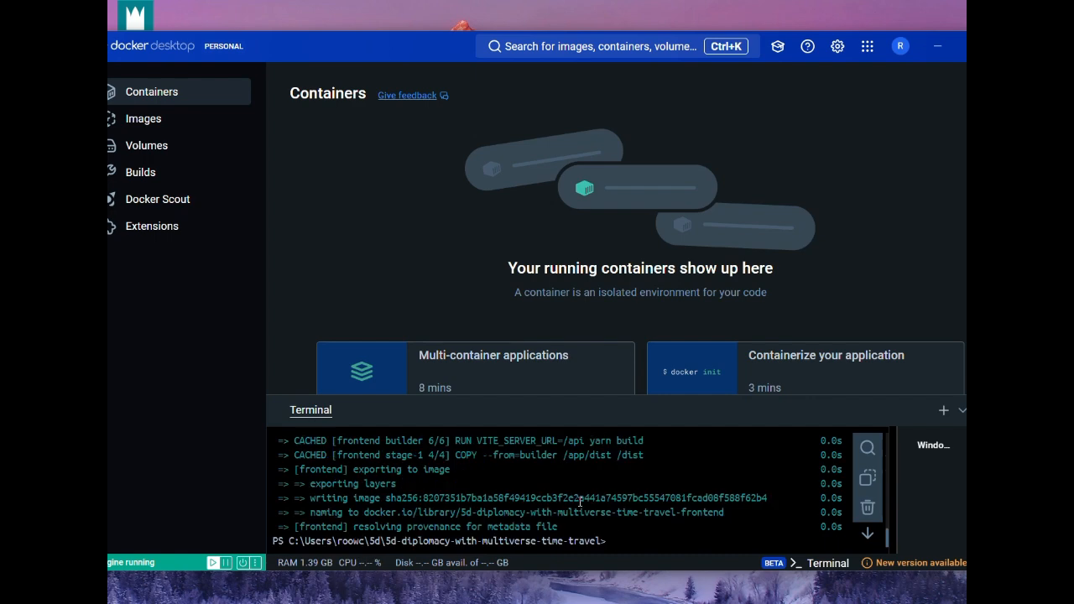
Copy the command docker compose up -d from README.md's Docker steps and minimize the editor
{"action": "mouse_move", "coordinate": [636, 603]}
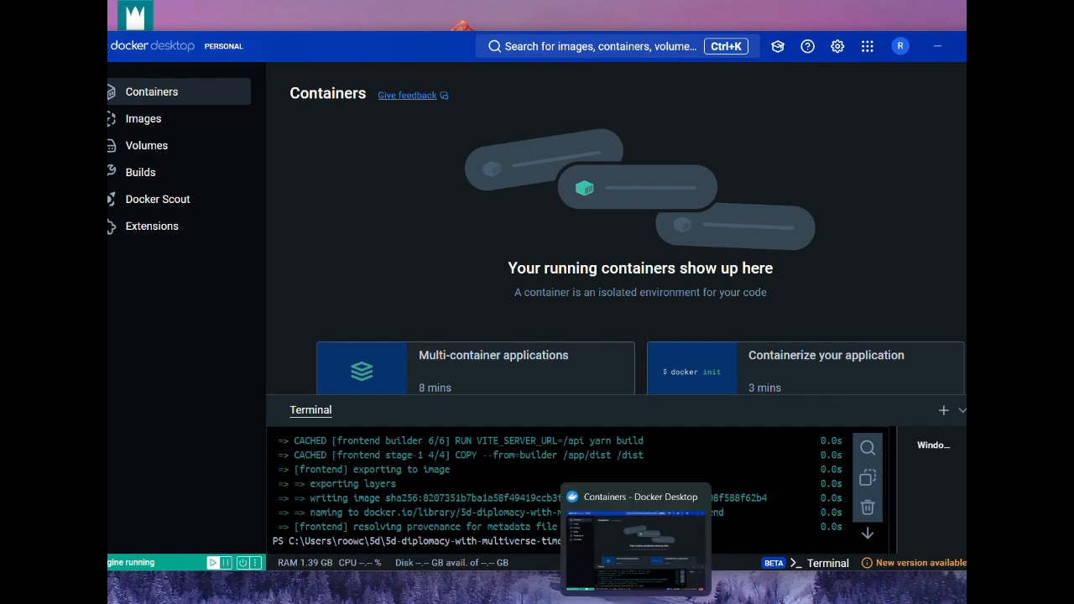
{"action": "left_click", "coordinate": [553, 602]}
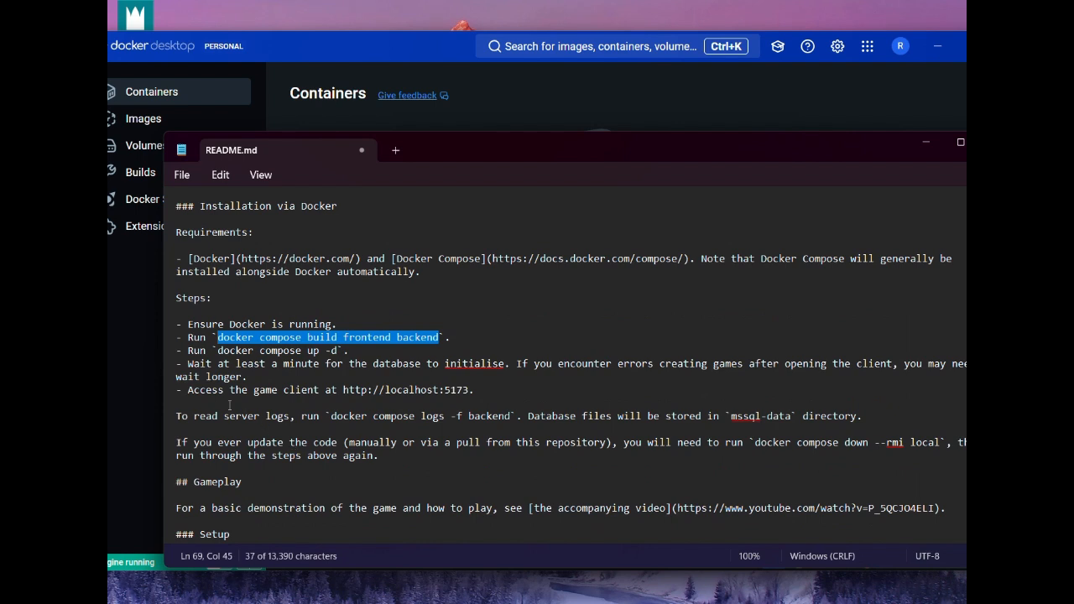
{"action": "left_click_drag", "start_coordinate": [217, 355], "coordinate": [337, 357]}
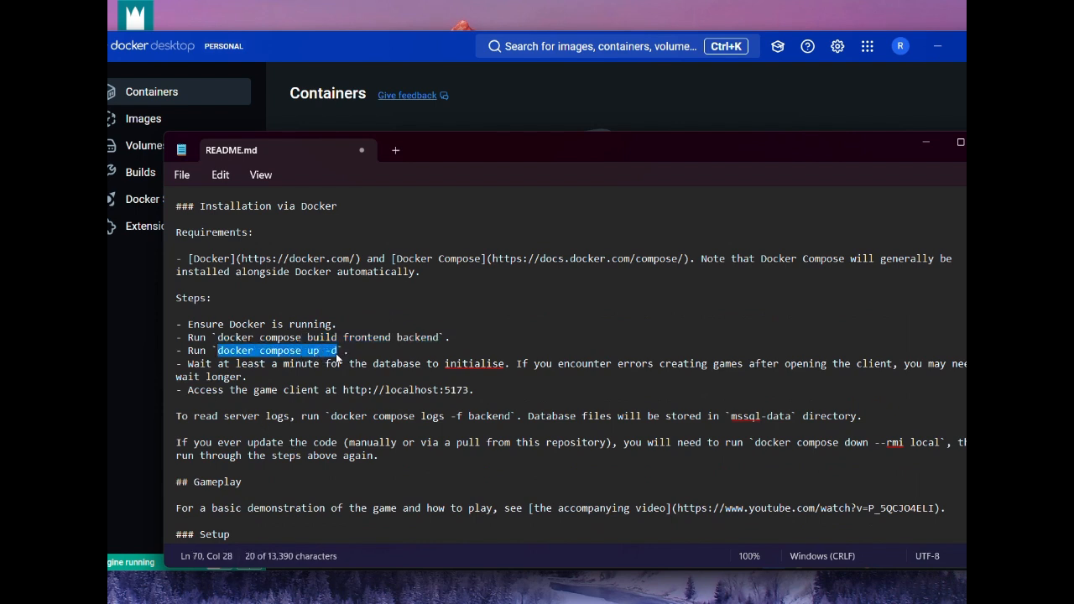
{"action": "right_click", "coordinate": [336, 358]}
{"action": "left_click", "coordinate": [394, 79]}
{"action": "left_click", "coordinate": [922, 143]}
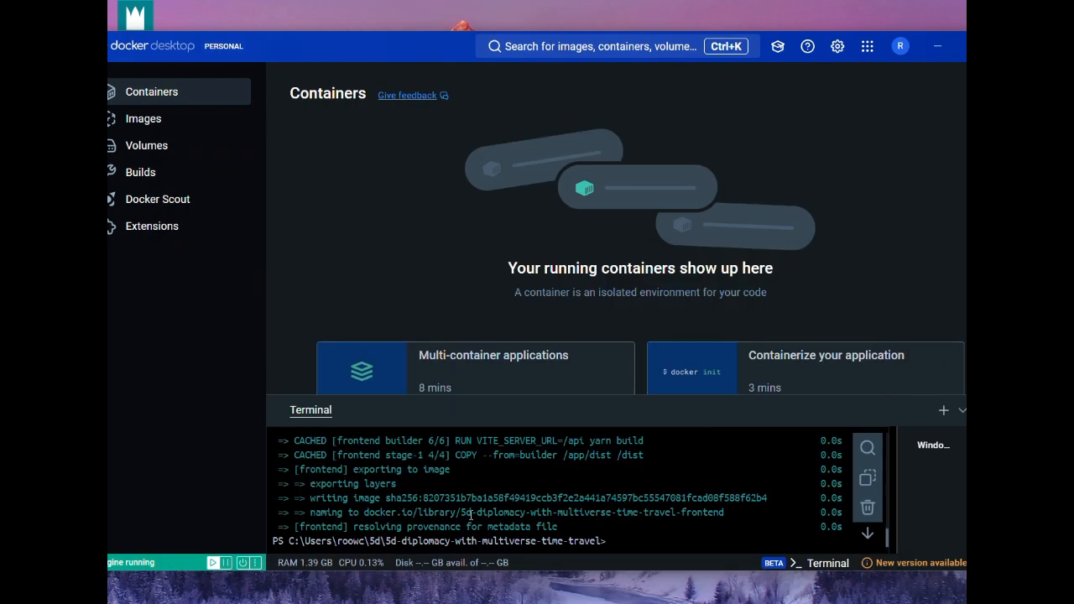
Paste and run docker compose up -d in the project folder's terminal to start the containers
{"action": "right_click", "coordinate": [622, 535]}
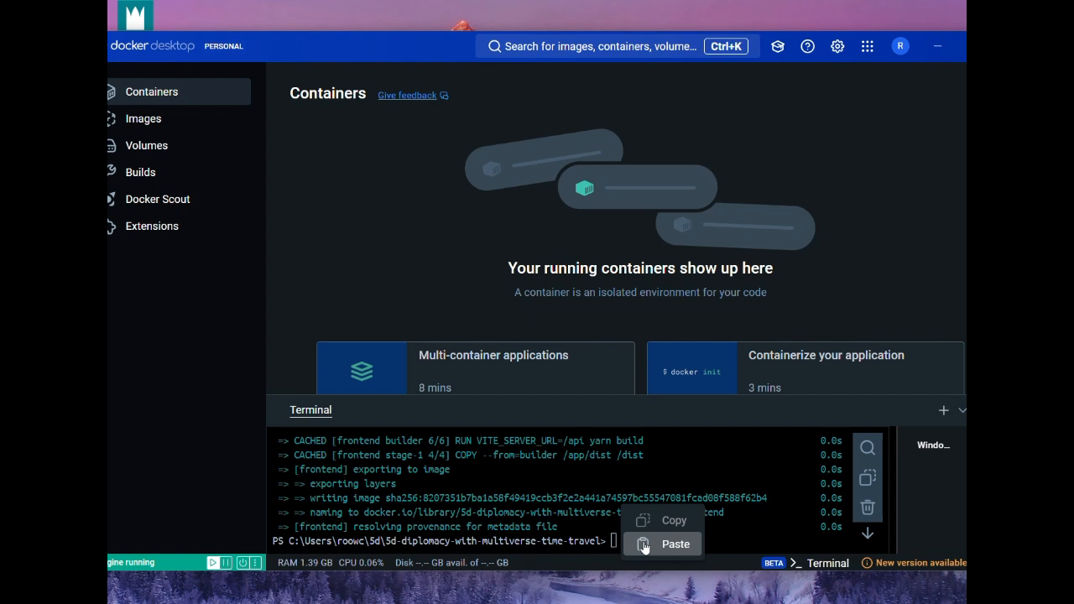
{"action": "left_click", "coordinate": [671, 543]}
{"action": "key", "text": "Return"}
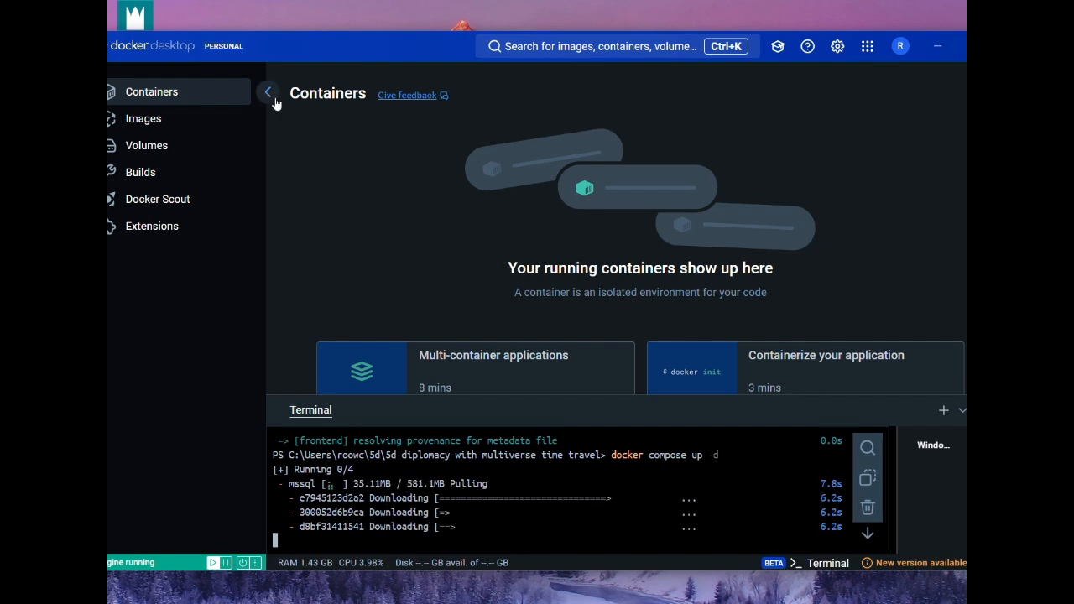
Open the 5d-diplomacy-with-multiverse-time-travel container group and launch the game client from its 5173:8080 port link
{"action": "left_click_drag", "start_coordinate": [287, 59], "coordinate": [320, 96]}
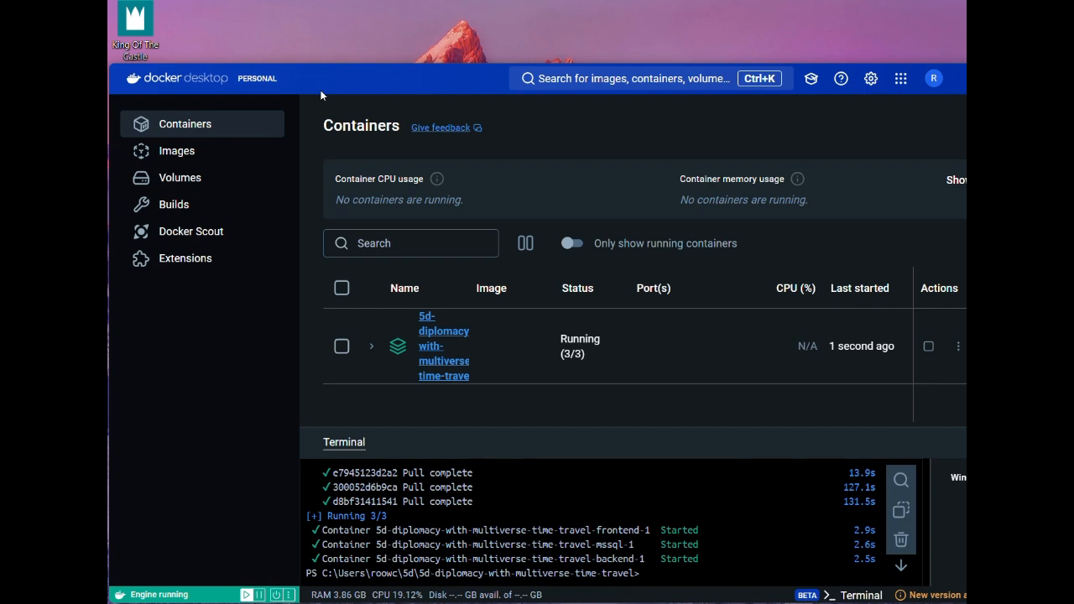
{"action": "left_click", "coordinate": [685, 370]}
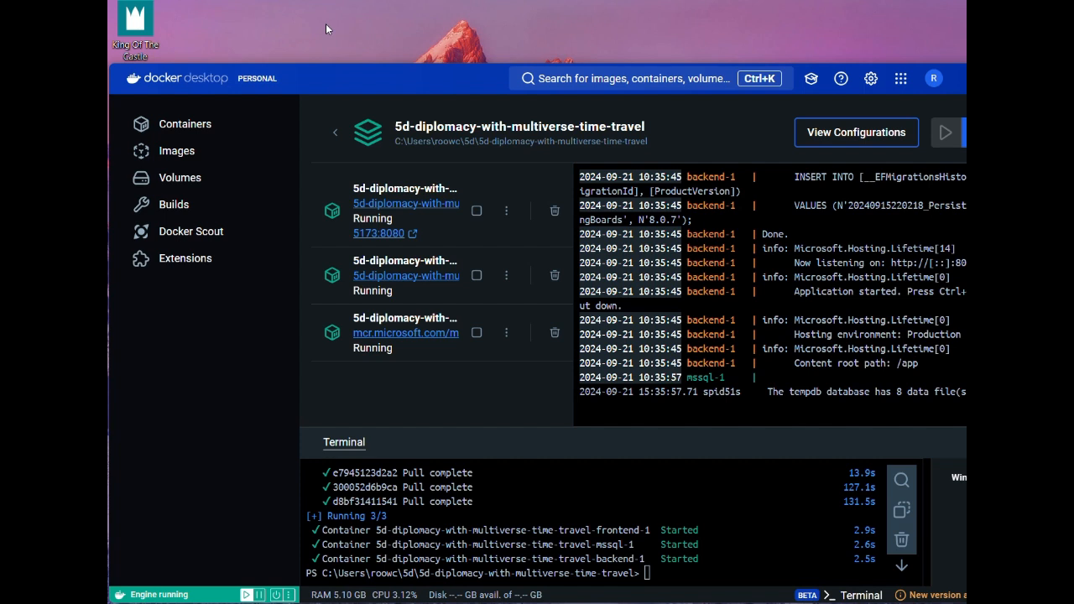
{"action": "left_click", "coordinate": [377, 236]}
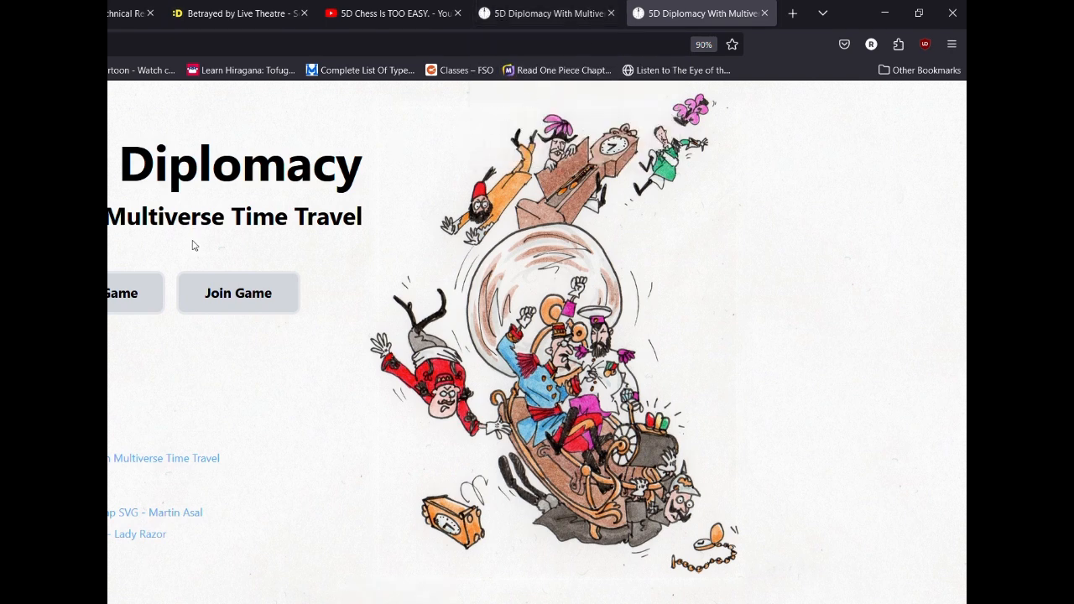
Create a new game in Sandbox mode, choosing an adjacencies option before creating it
{"action": "left_click", "coordinate": [139, 305]}
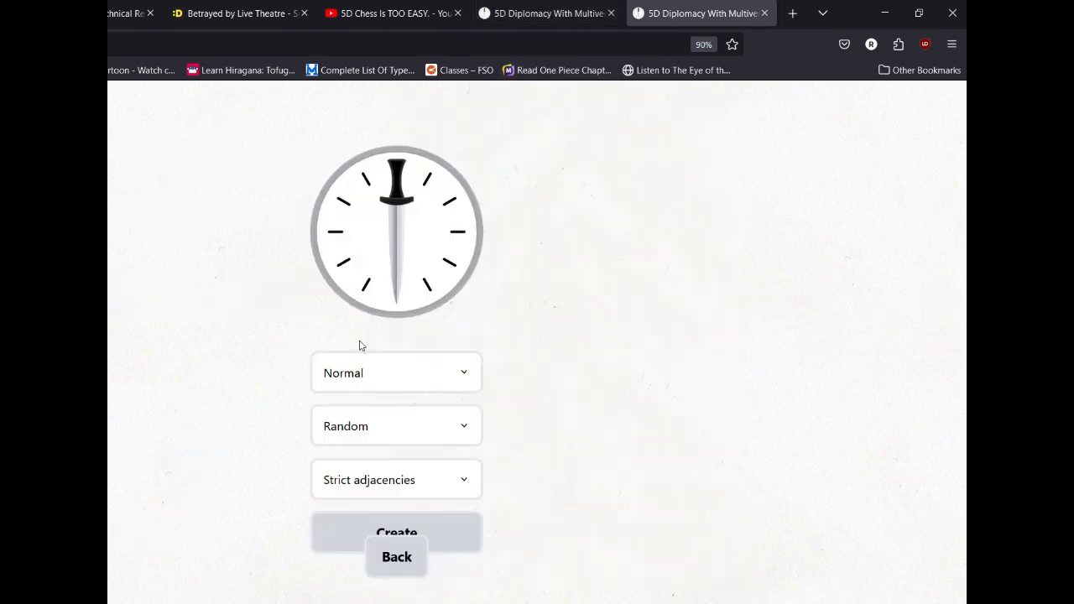
{"action": "left_click", "coordinate": [363, 362]}
{"action": "left_click", "coordinate": [375, 431]}
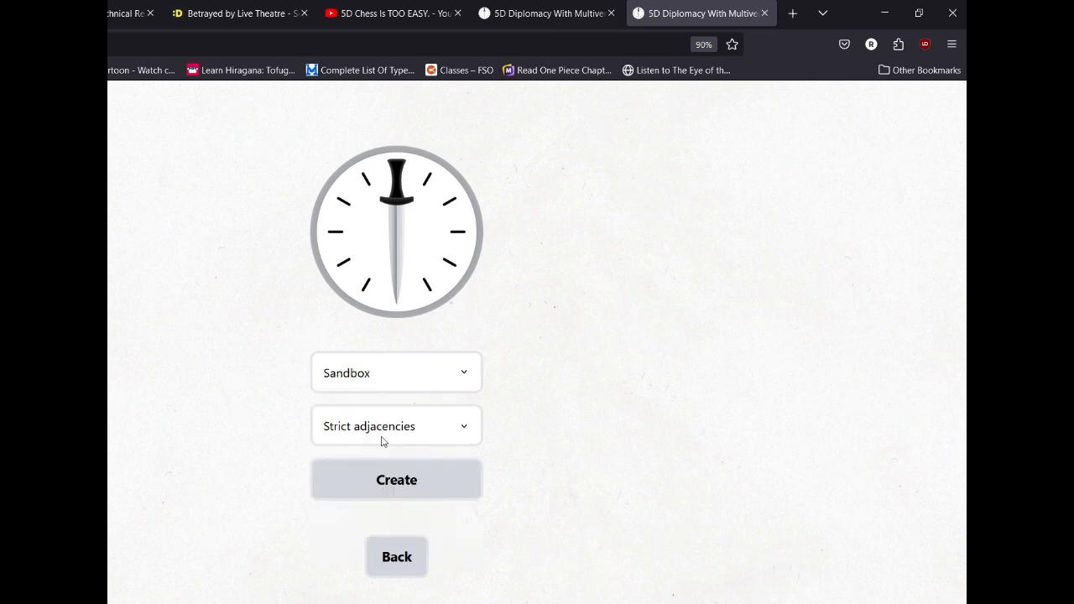
{"action": "left_click", "coordinate": [383, 438]}
{"action": "left_click", "coordinate": [369, 482]}
{"action": "left_click", "coordinate": [390, 481]}
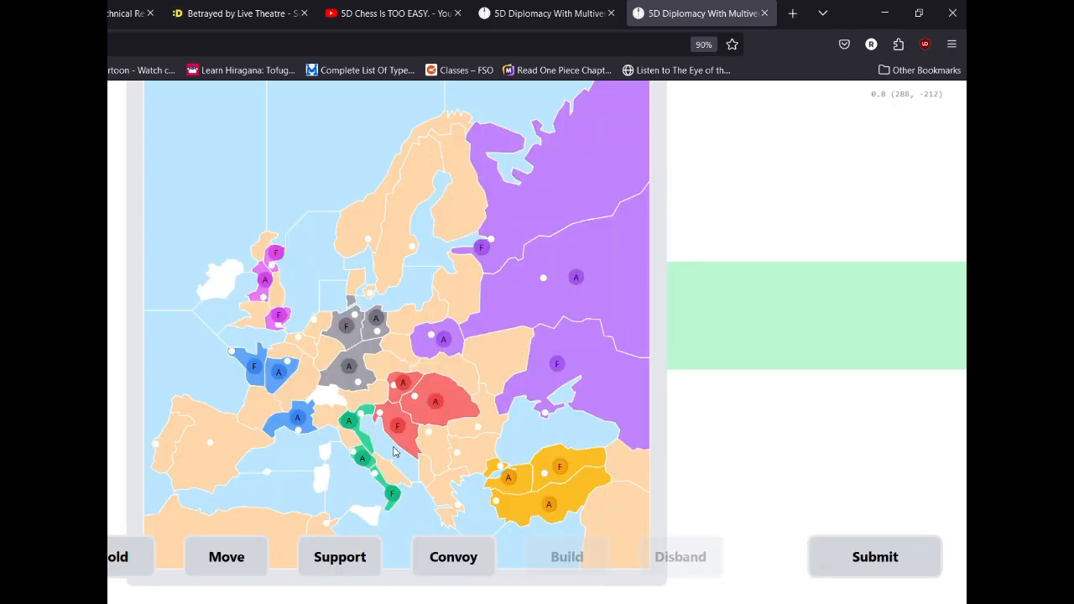
Examine the whole Timeline 1 - Spring 1901 board and minimize the browser
{"action": "scroll", "coordinate": [394, 451], "scroll_direction": "down", "scroll_amount": 1}
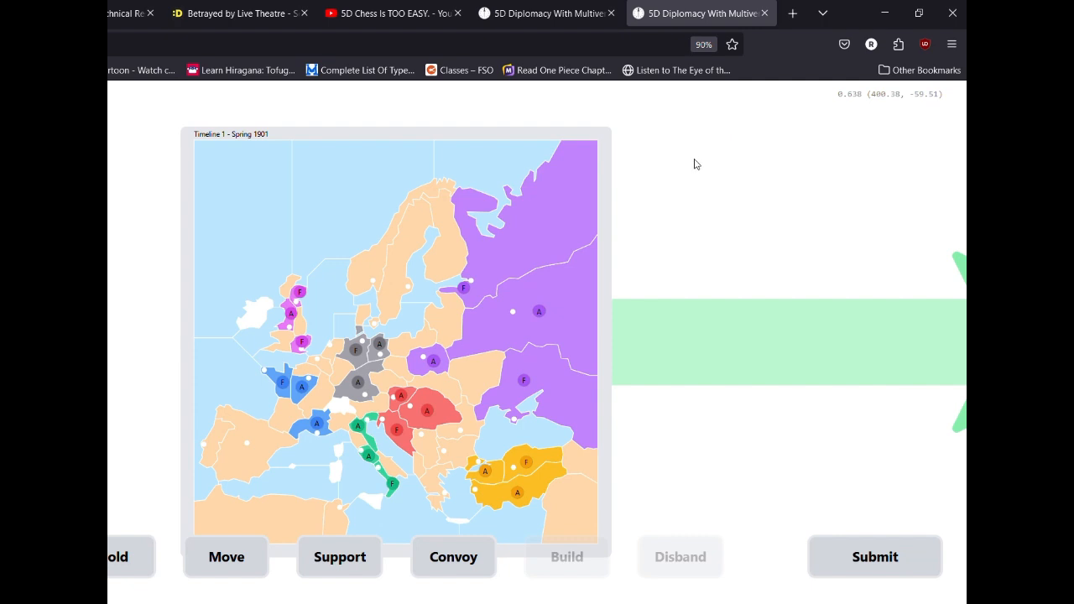
{"action": "mouse_move", "coordinate": [591, 19]}
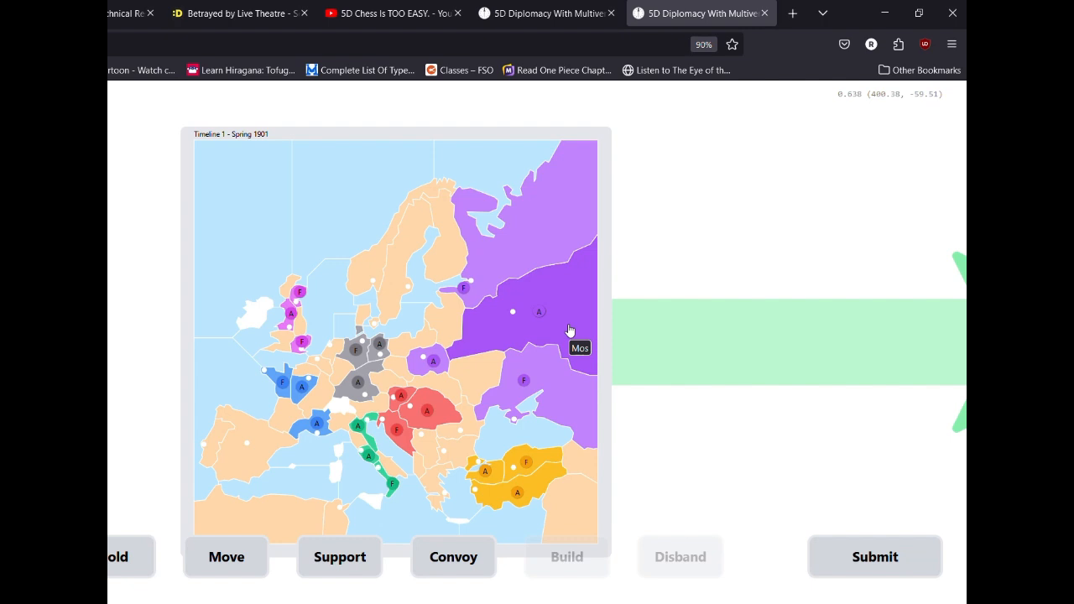
{"action": "left_click", "coordinate": [885, 13]}
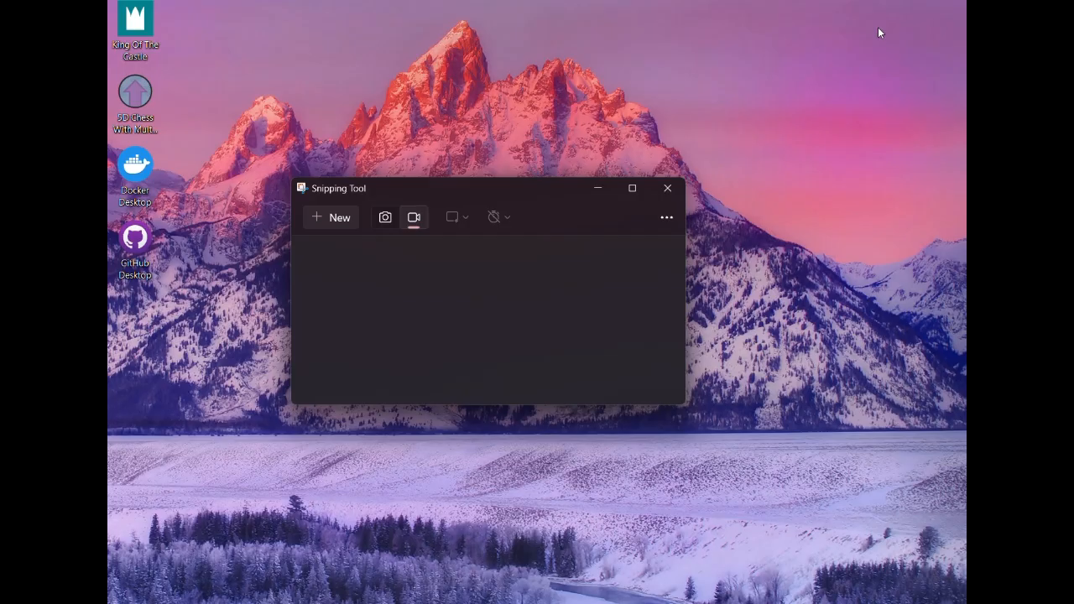
Switch back to Docker Desktop and show the Containers overview
{"action": "key", "text": "ctrl+super+Right"}
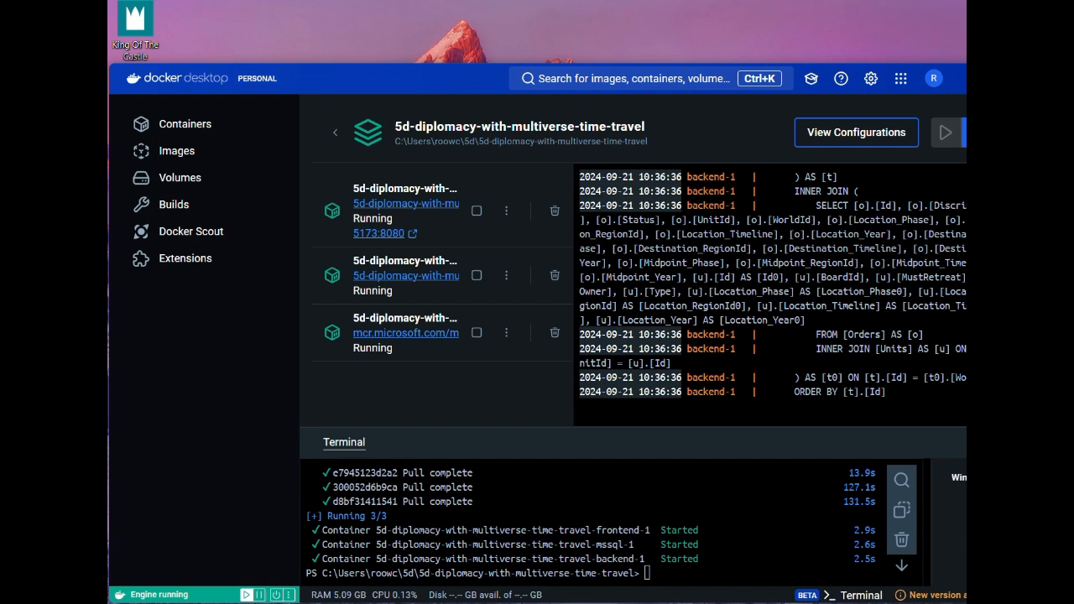
{"action": "mouse_move", "coordinate": [537, 603]}
{"action": "left_click", "coordinate": [186, 127]}
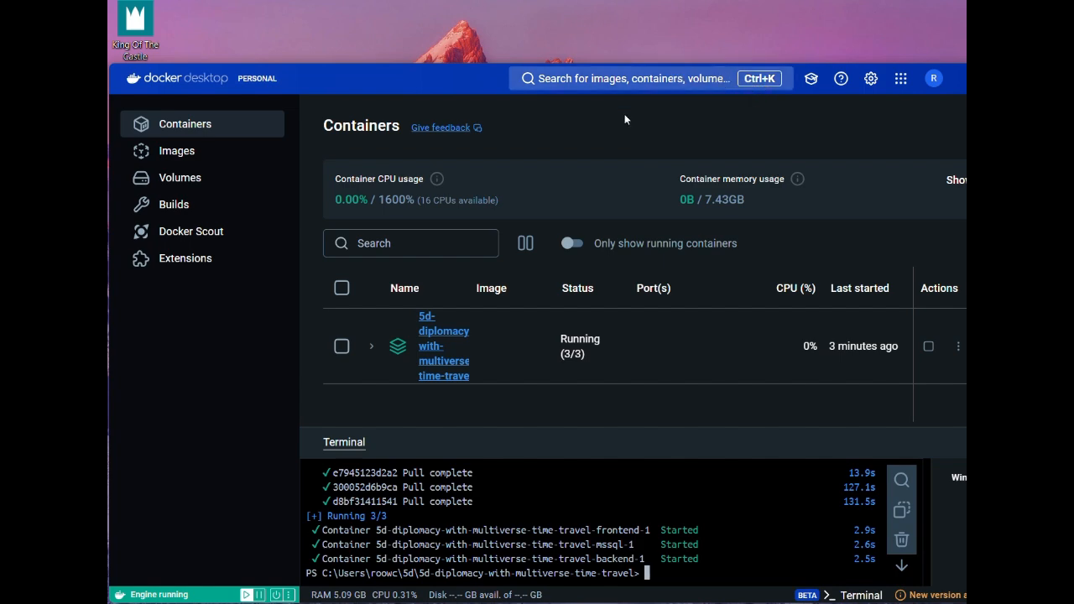
Switch to README.md in Notepad and examine the code update instructions below the Docker installation steps
{"action": "left_click_drag", "start_coordinate": [443, 74], "coordinate": [313, 78]}
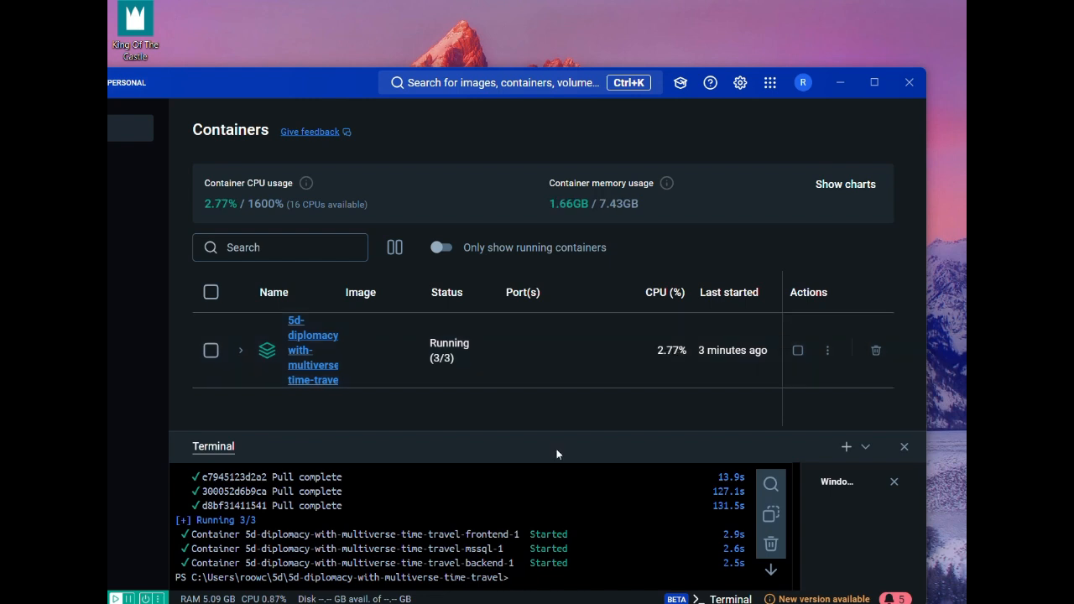
{"action": "mouse_move", "coordinate": [537, 602]}
{"action": "left_click", "coordinate": [504, 537]}
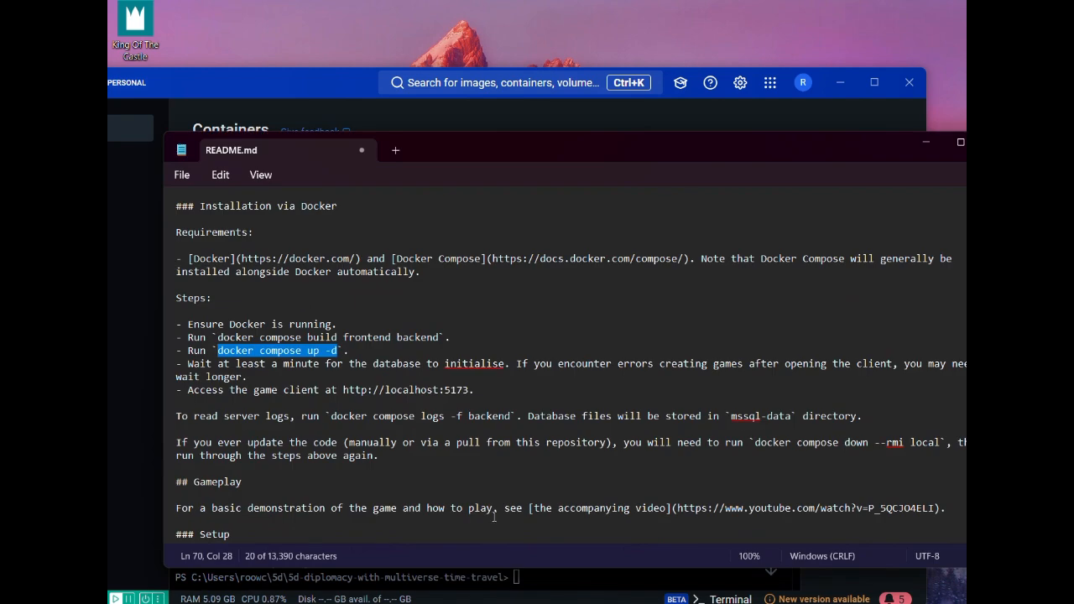
{"action": "left_click", "coordinate": [385, 434]}
{"action": "scroll", "coordinate": [384, 433], "scroll_direction": "down", "scroll_amount": 4}
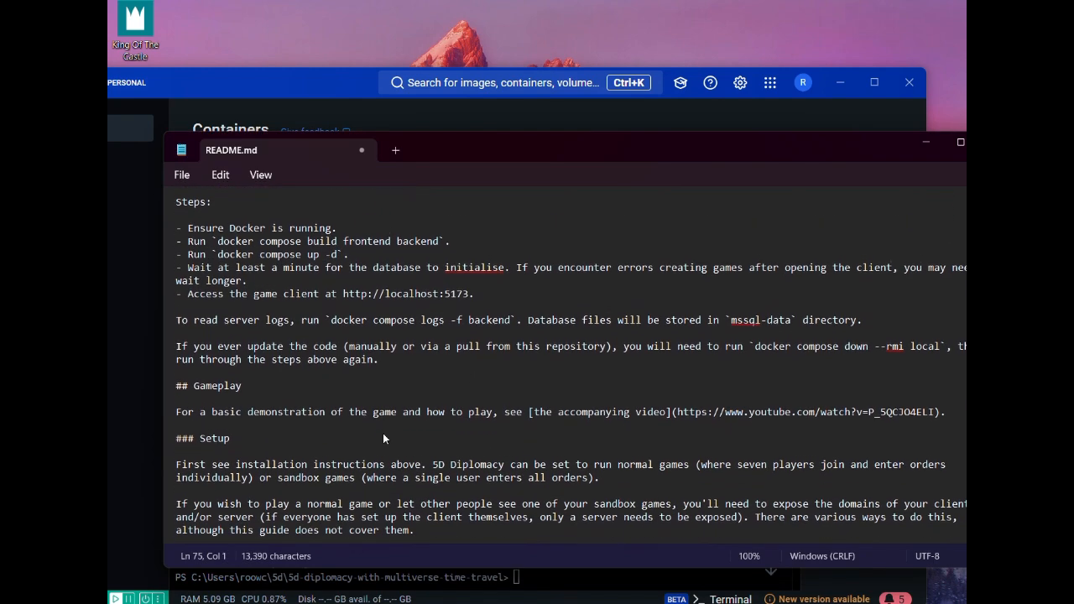
{"action": "scroll", "coordinate": [338, 397], "scroll_direction": "down", "scroll_amount": 1}
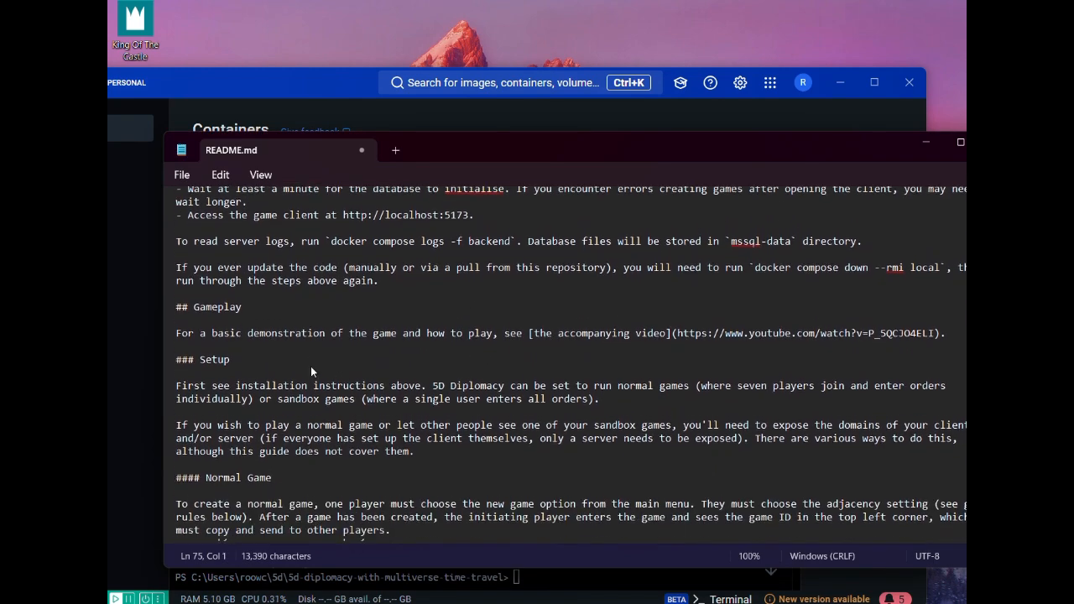
{"action": "scroll", "coordinate": [312, 372], "scroll_direction": "up", "scroll_amount": 2}
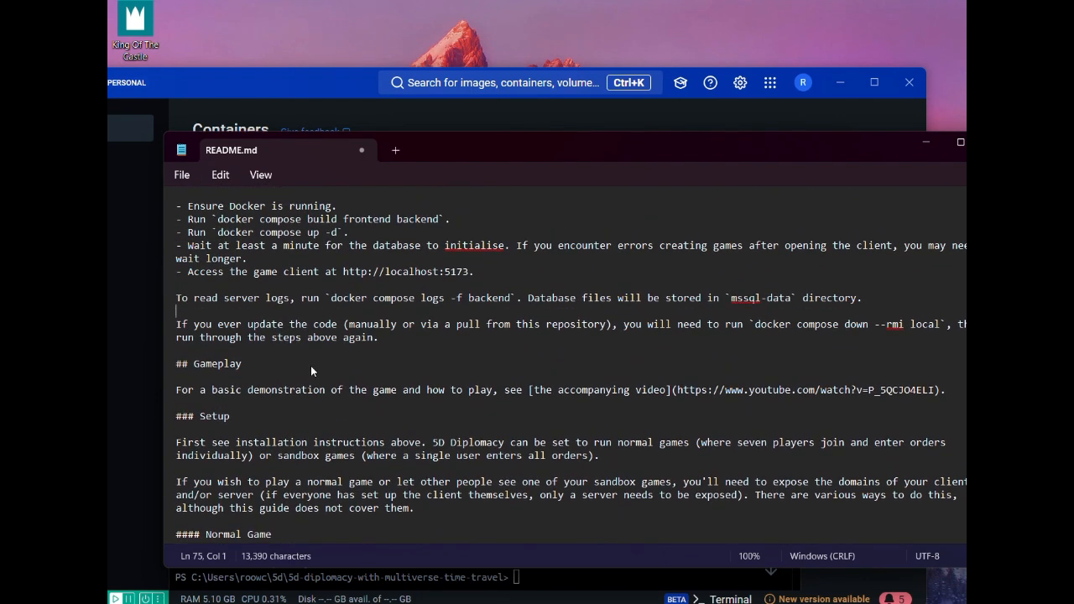
{"action": "scroll", "coordinate": [311, 366], "scroll_direction": "down", "scroll_amount": 4}
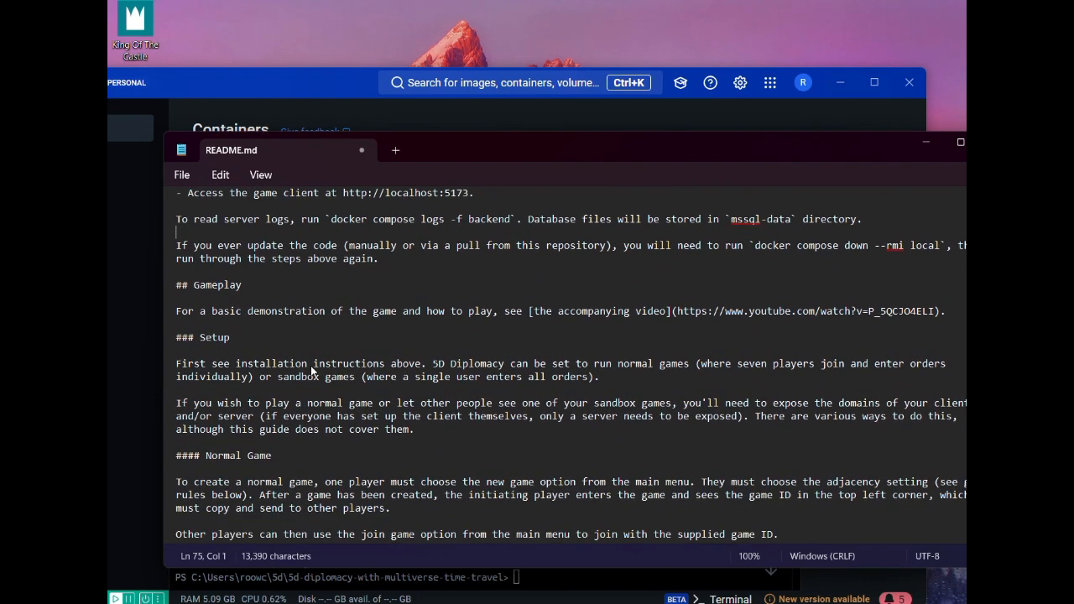
{"action": "scroll", "coordinate": [311, 371], "scroll_direction": "up", "scroll_amount": 2}
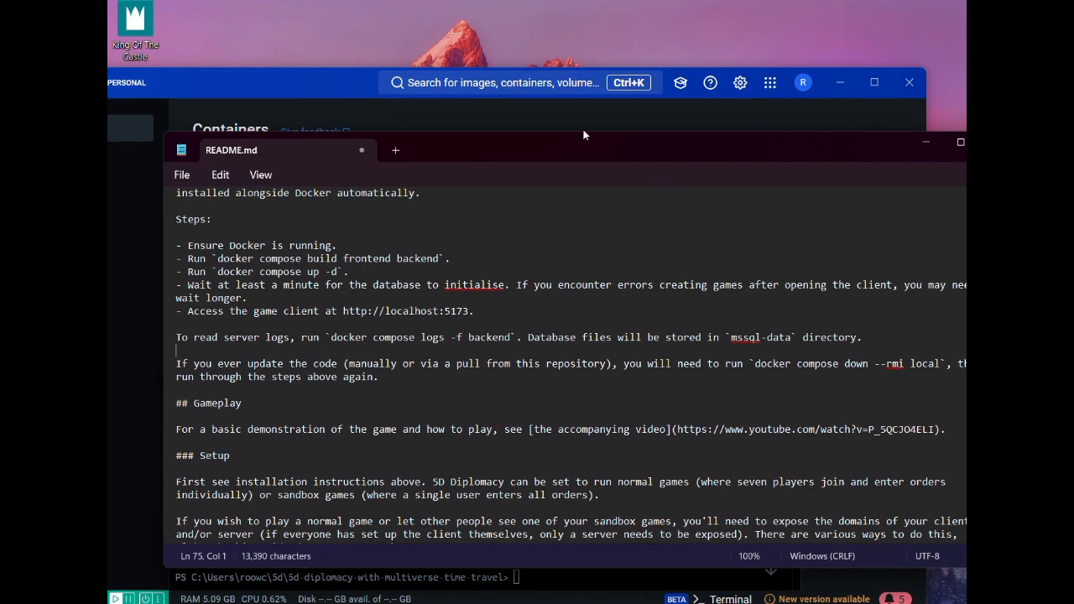
{"action": "left_click_drag", "start_coordinate": [574, 153], "coordinate": [516, 105]}
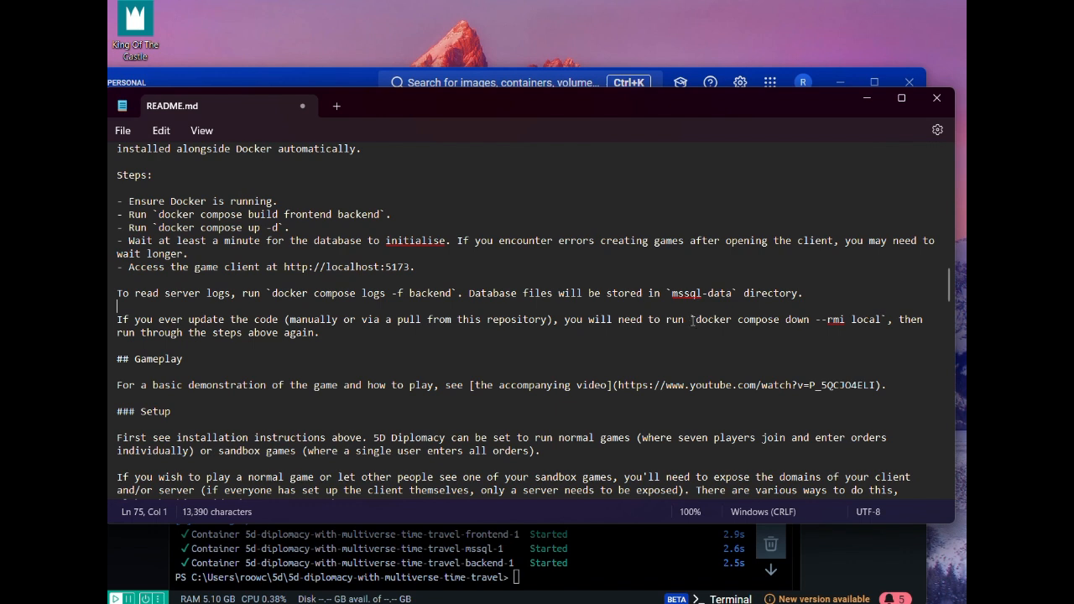
Copy `docker compose down --rmi local` from the README and run it in the Docker Desktop terminal
{"action": "left_click_drag", "start_coordinate": [693, 321], "coordinate": [884, 327]}
{"action": "key", "text": "ctrl+c"}
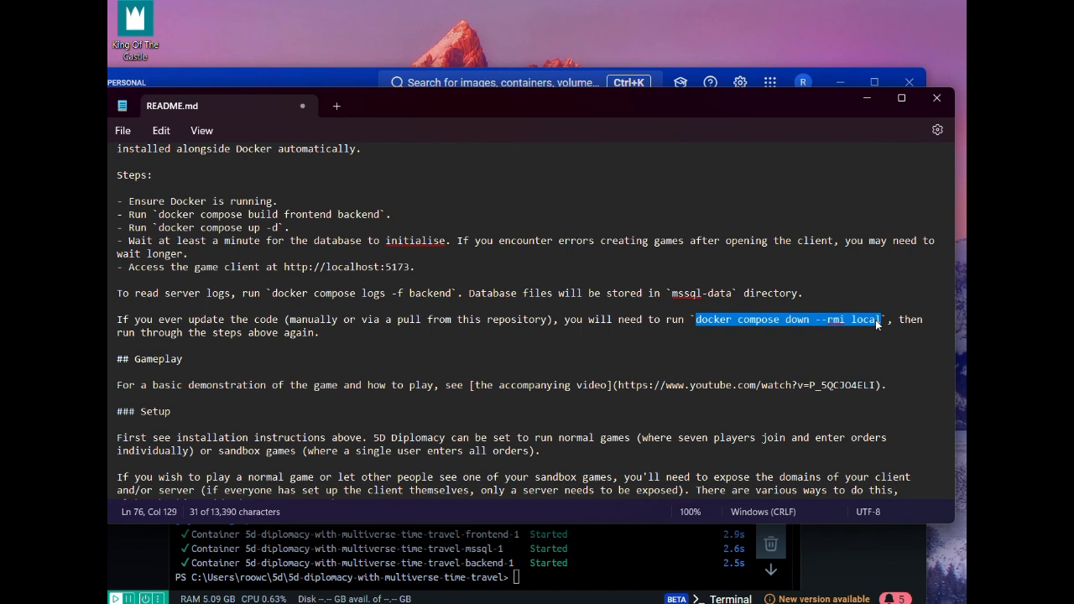
{"action": "left_click", "coordinate": [867, 99]}
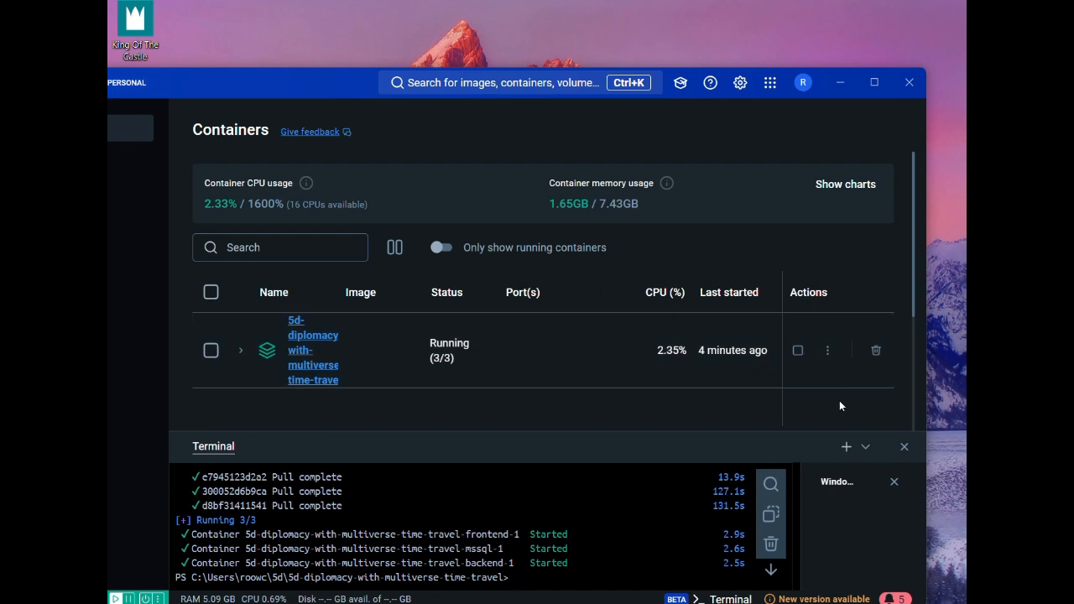
{"action": "key", "text": "ctrl+v"}
{"action": "key", "text": "Return"}
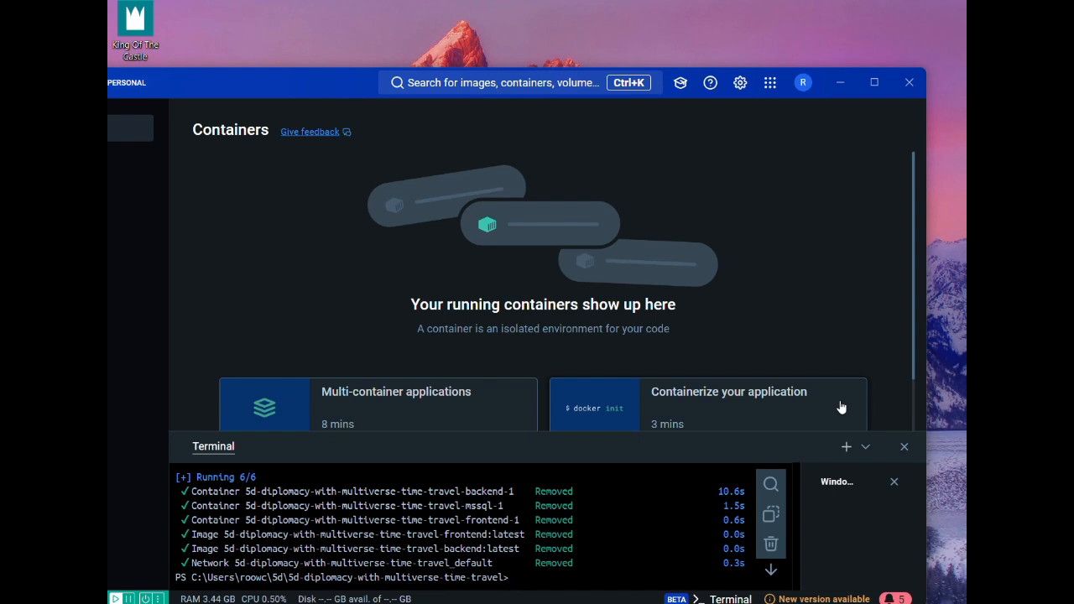
Run `git pull` in the terminal to update the game repository
{"action": "type", "text": "git pull"}
{"action": "key", "text": "Return"}
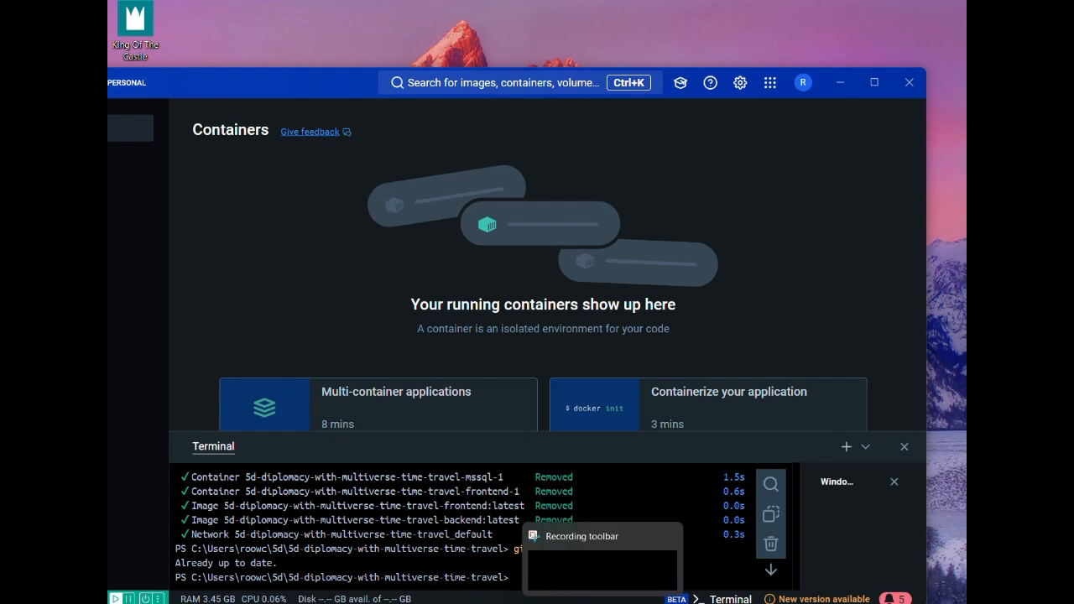
Copy `docker compose build frontend backend` from the README in Notepad and run it in the Docker Desktop terminal
{"action": "mouse_move", "coordinate": [570, 603]}
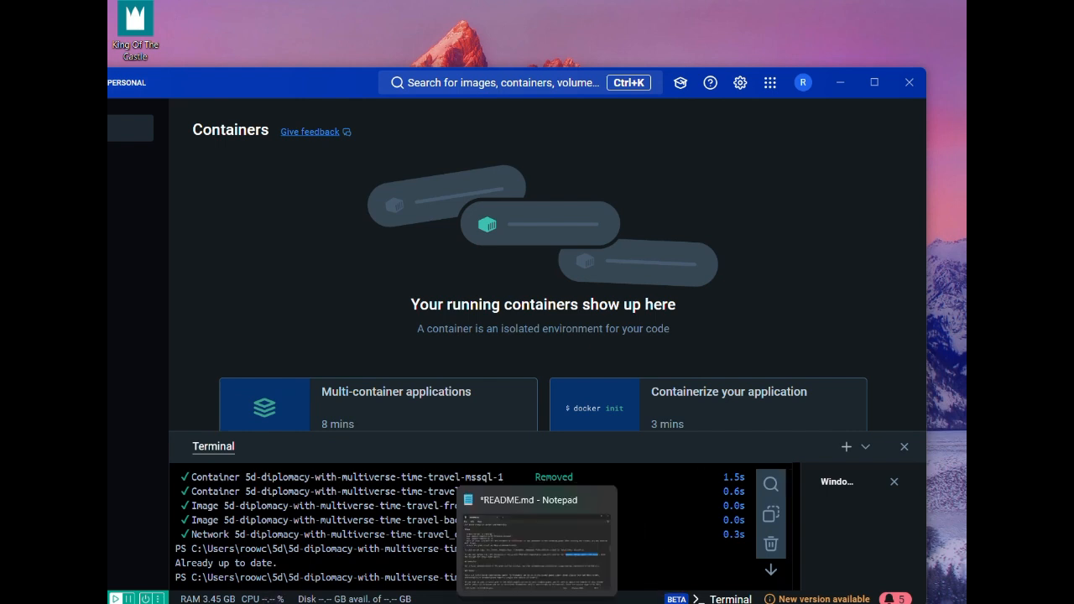
{"action": "left_click", "coordinate": [537, 603]}
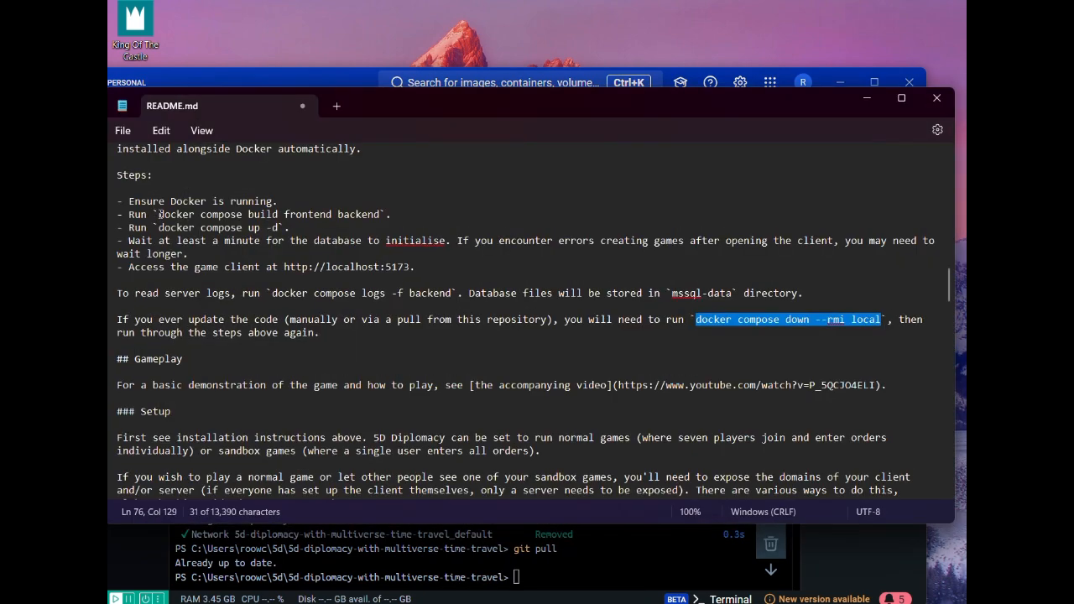
{"action": "left_click_drag", "start_coordinate": [160, 214], "coordinate": [378, 215]}
{"action": "key", "text": "ctrl+c"}
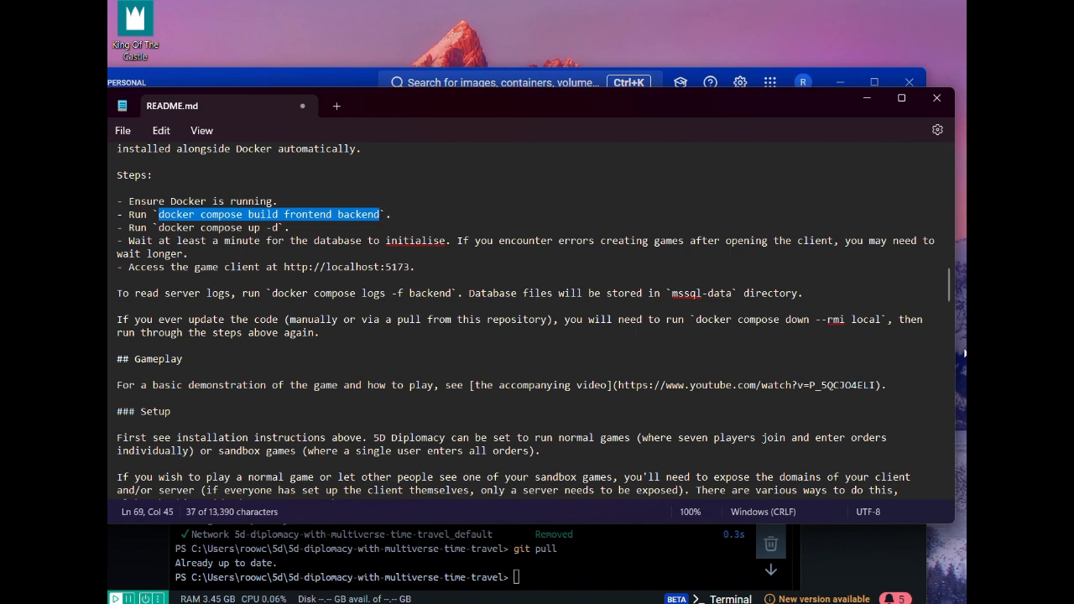
{"action": "left_click", "coordinate": [866, 99]}
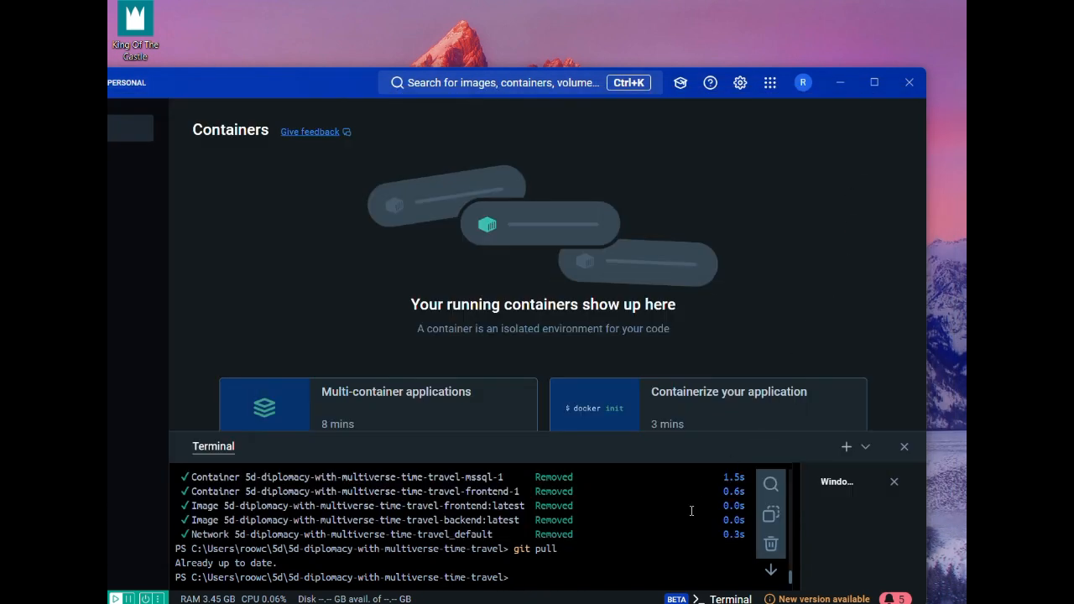
{"action": "key", "text": "ctrl+v"}
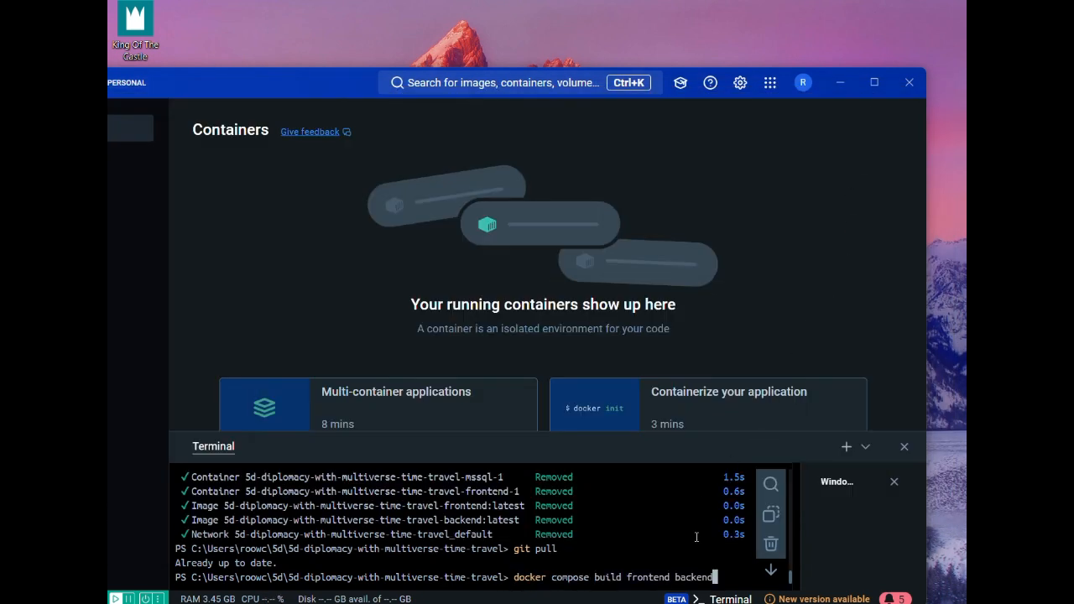
{"action": "key", "text": "Return"}
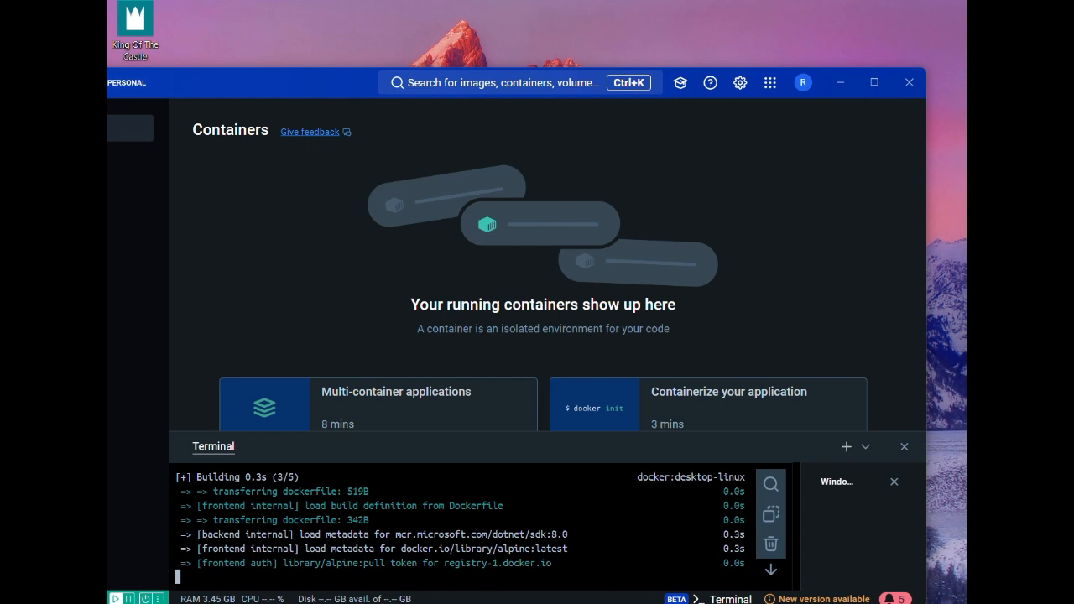
Run the README's `docker compose up -d` command in the Docker Desktop terminal and open the 5d-diplomacy-with-multiverse-time-travel container group
{"action": "mouse_move", "coordinate": [568, 601]}
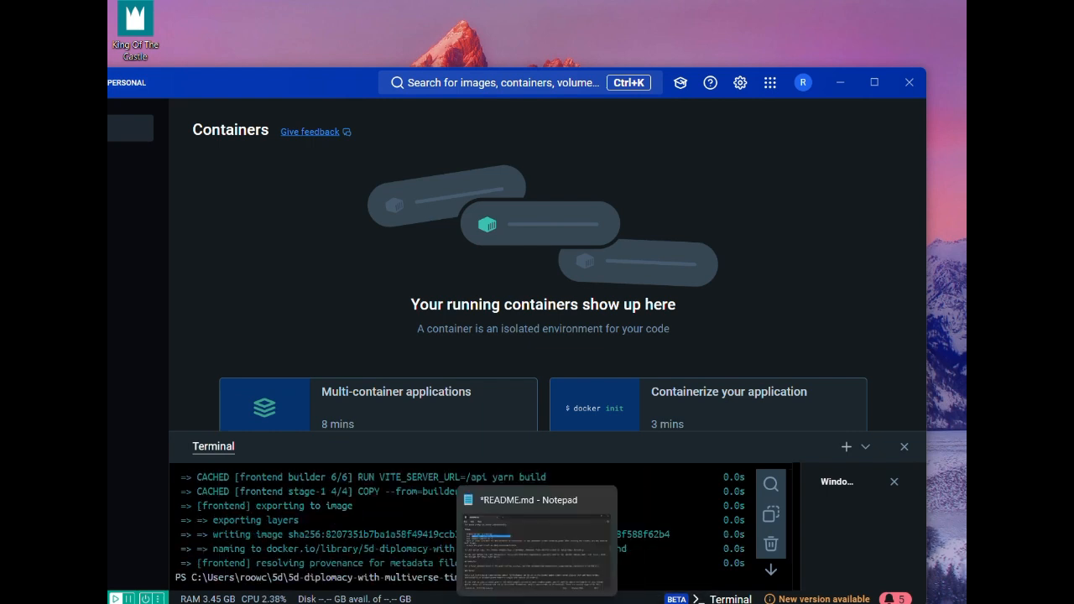
{"action": "left_click", "coordinate": [537, 601]}
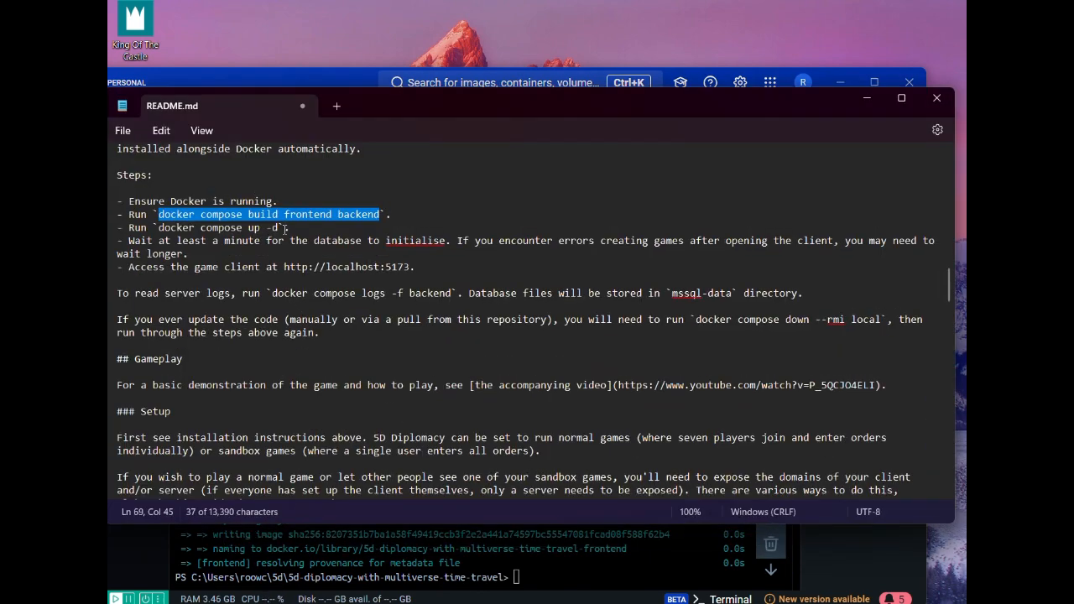
{"action": "left_click_drag", "start_coordinate": [285, 228], "coordinate": [159, 229]}
{"action": "key", "text": "ctrl+c"}
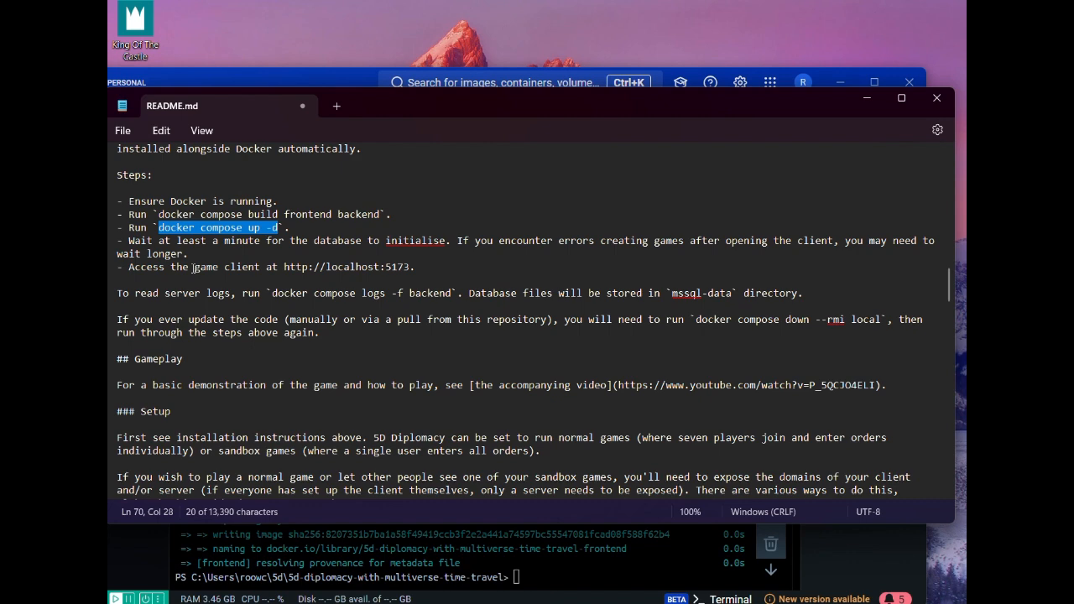
{"action": "left_click", "coordinate": [877, 98]}
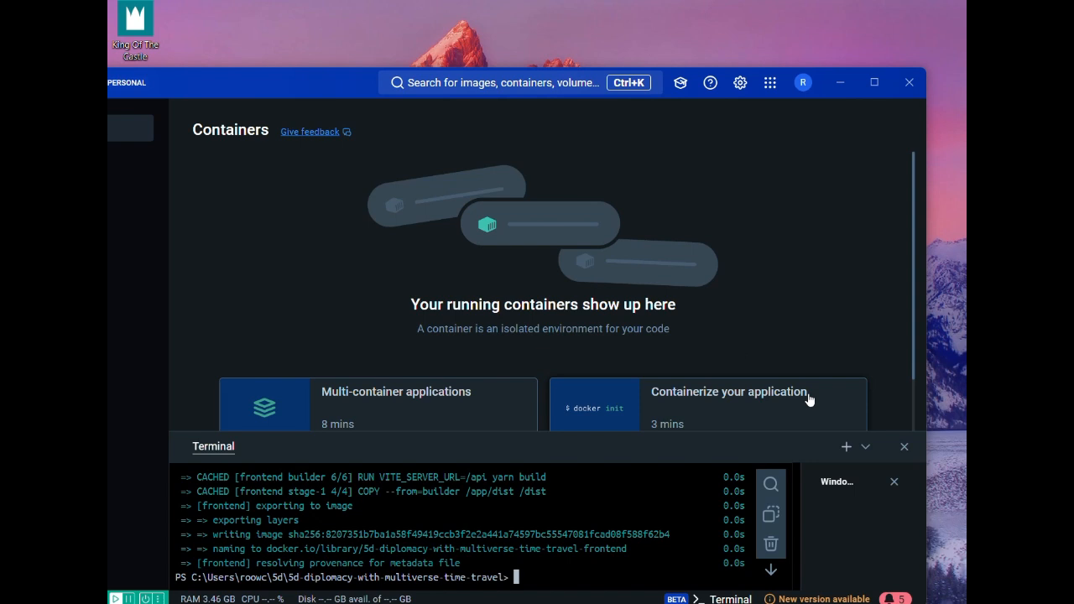
{"action": "key", "text": "ctrl+v"}
{"action": "key", "text": "Return"}
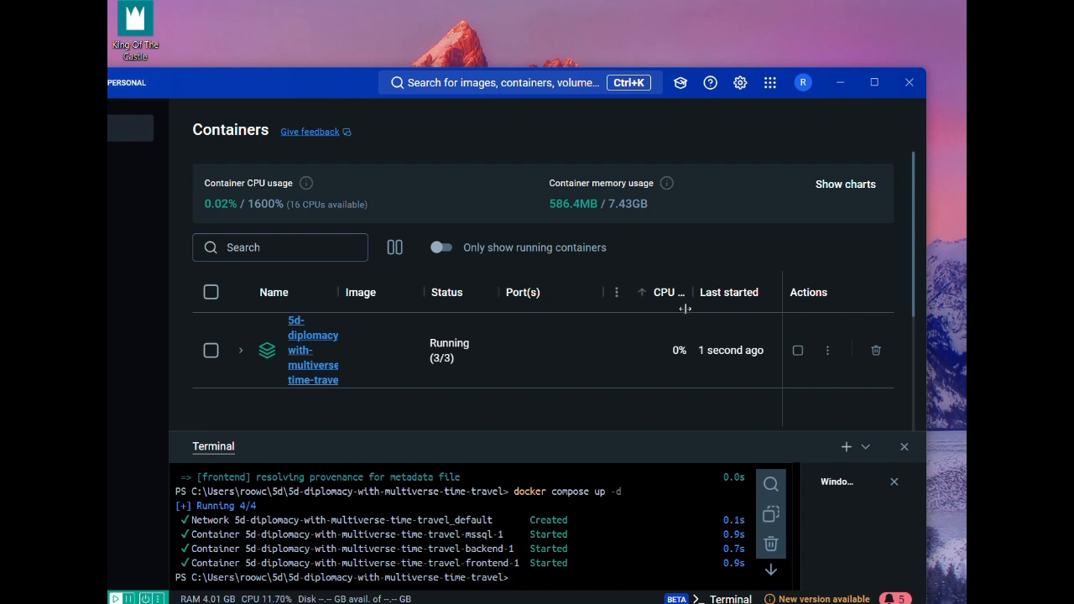
{"action": "left_click", "coordinate": [616, 356]}
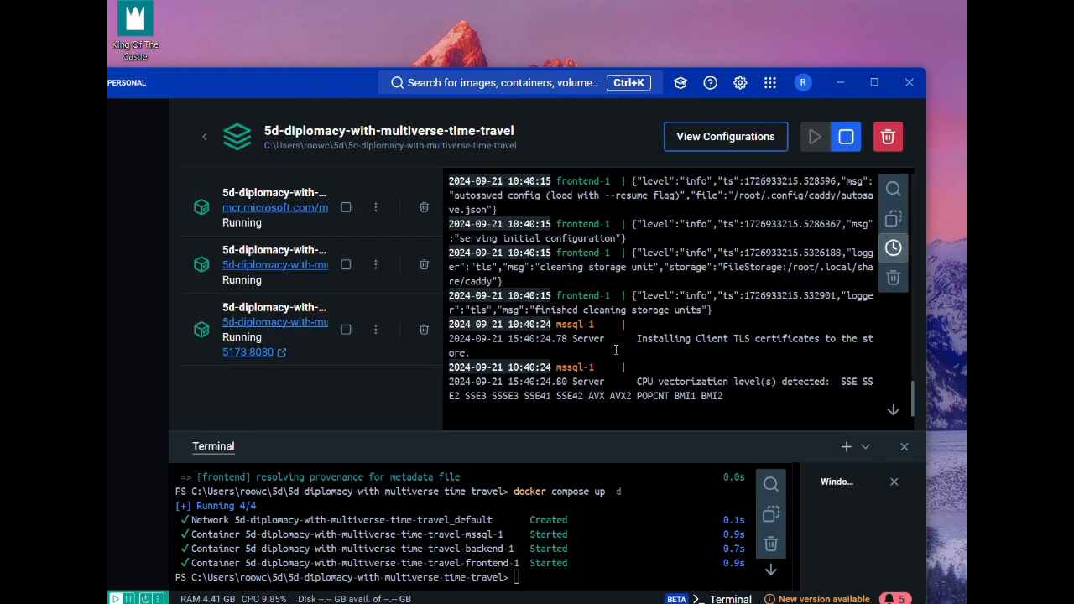